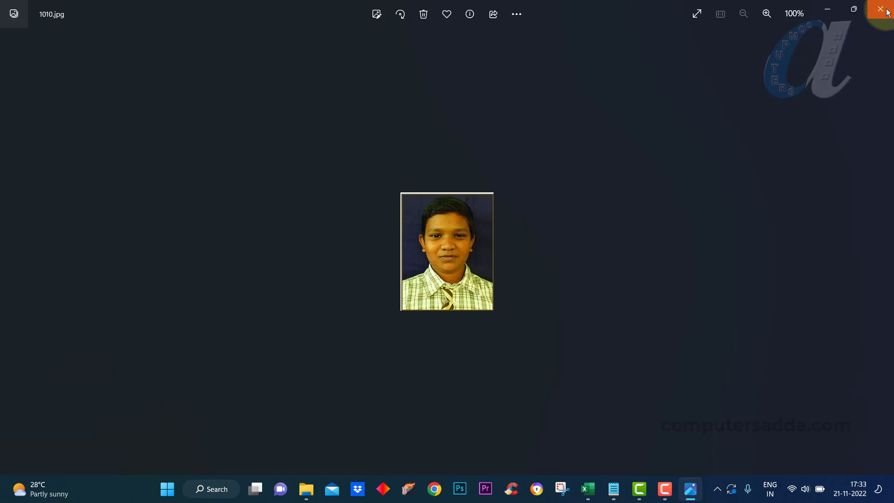
Close the photo preview and hyperlink the Photo 6 cell (D7) to the existing Desktop file STUDENT BASED FORMULAS.xlsx
left_click(880, 8)
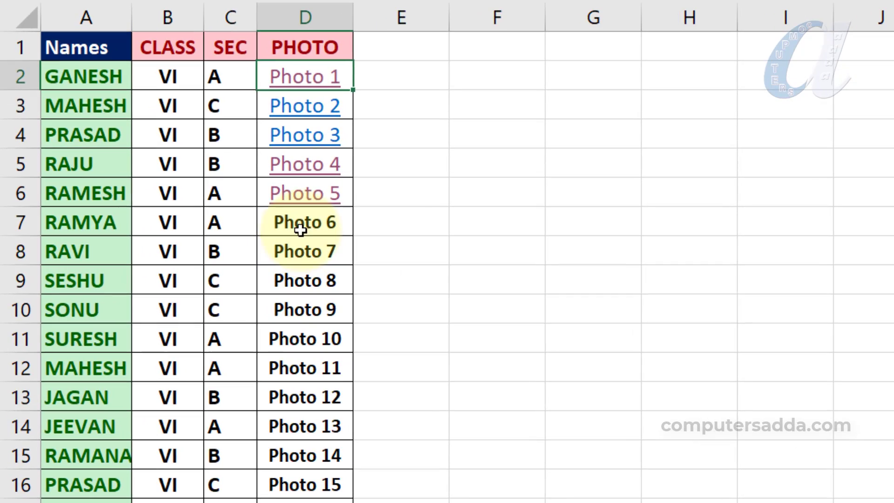
left_click(329, 228)
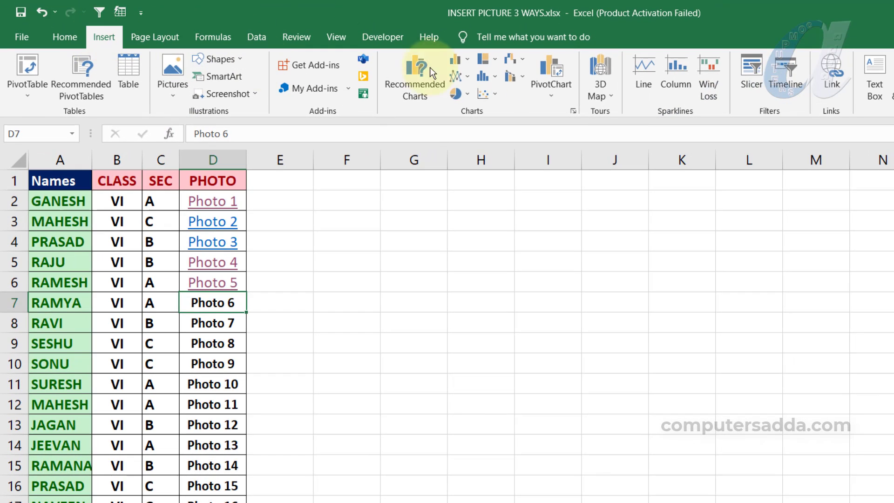
left_click(834, 74)
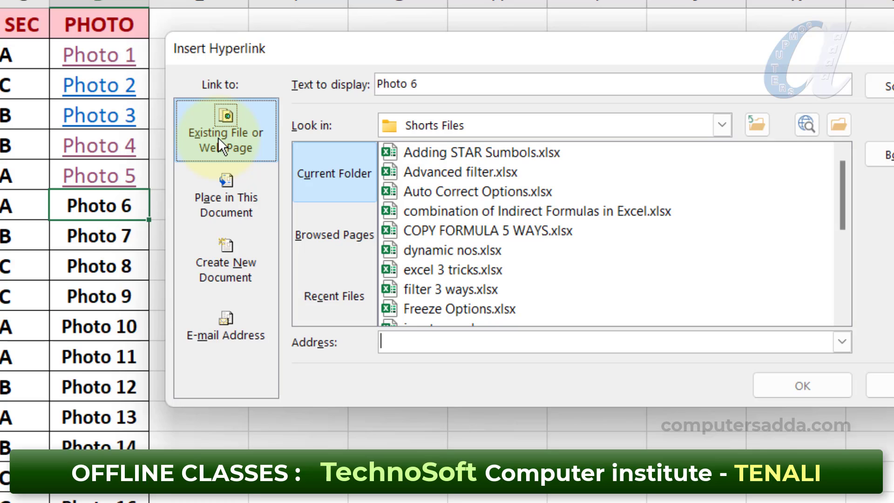
left_click(218, 137)
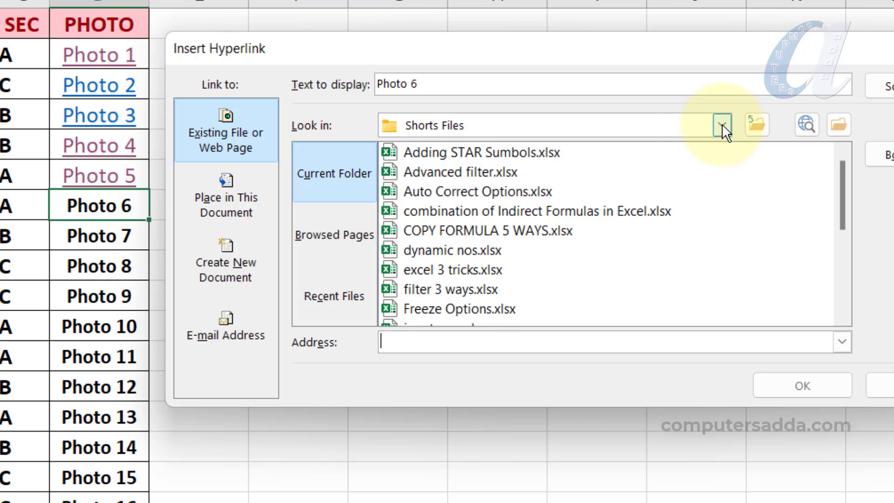
left_click(722, 124)
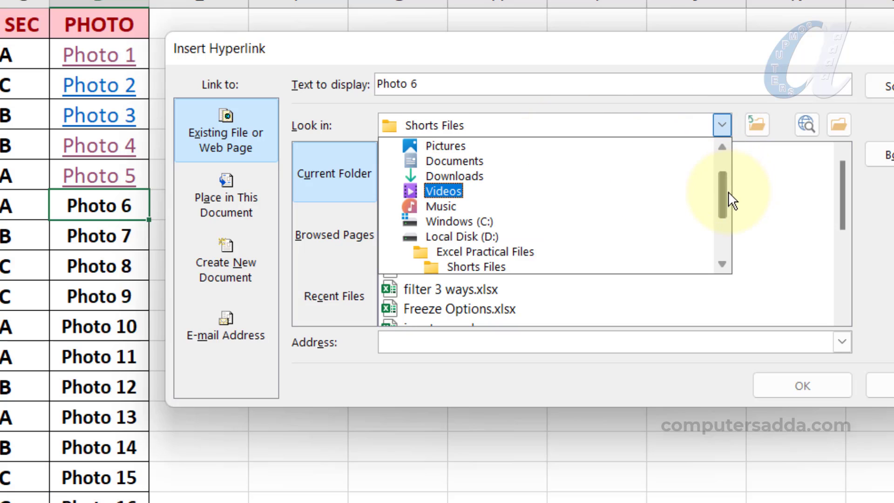
scroll(725, 186, "up", 1)
left_click(446, 176)
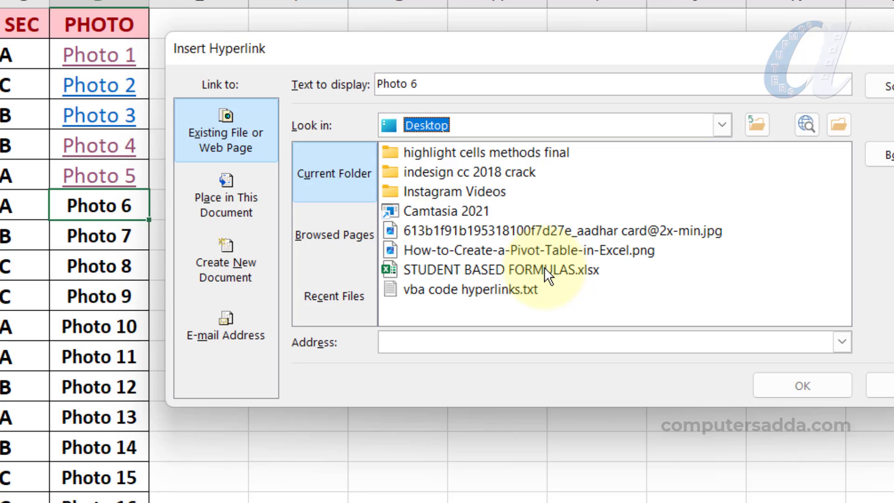
left_click(453, 272)
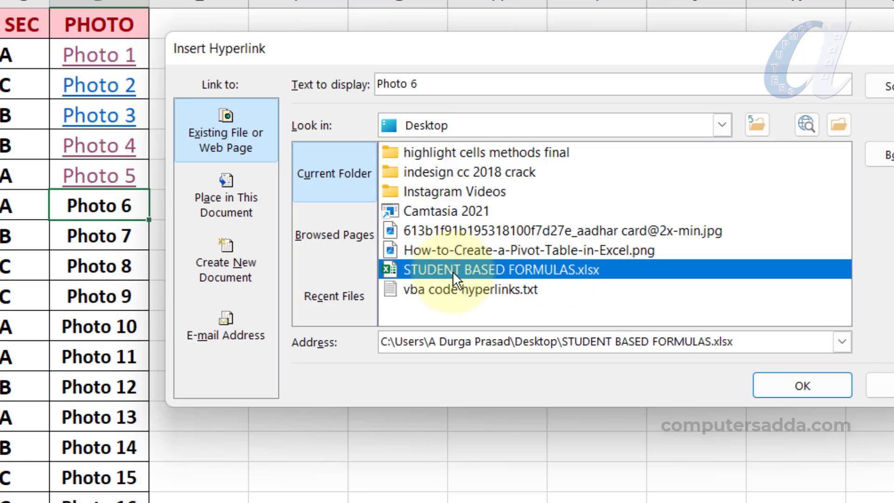
left_click(769, 382)
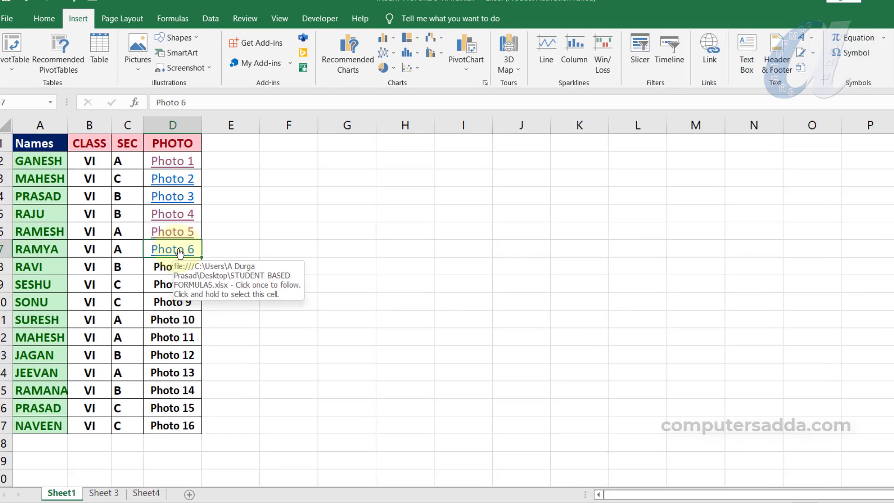
On Sheet 3, hyperlink the picture in D2 to the aadhar card JPG file on the Desktop and follow the link
left_click(122, 209)
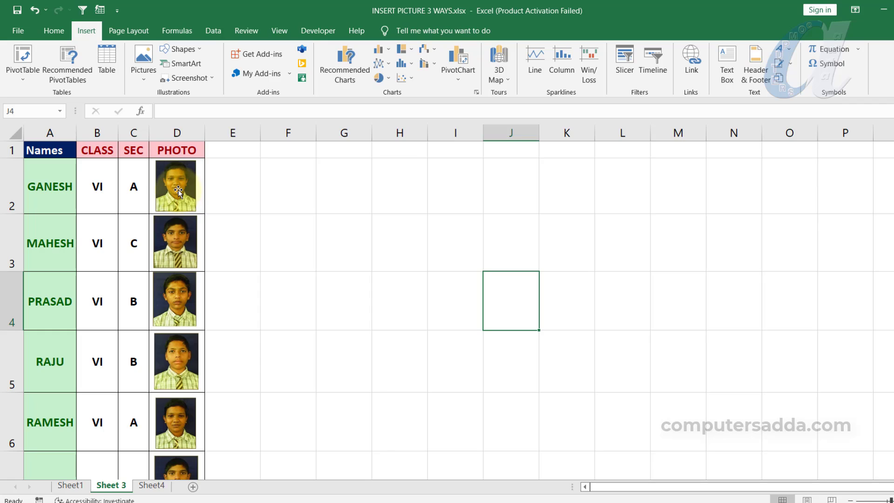
left_click(178, 190)
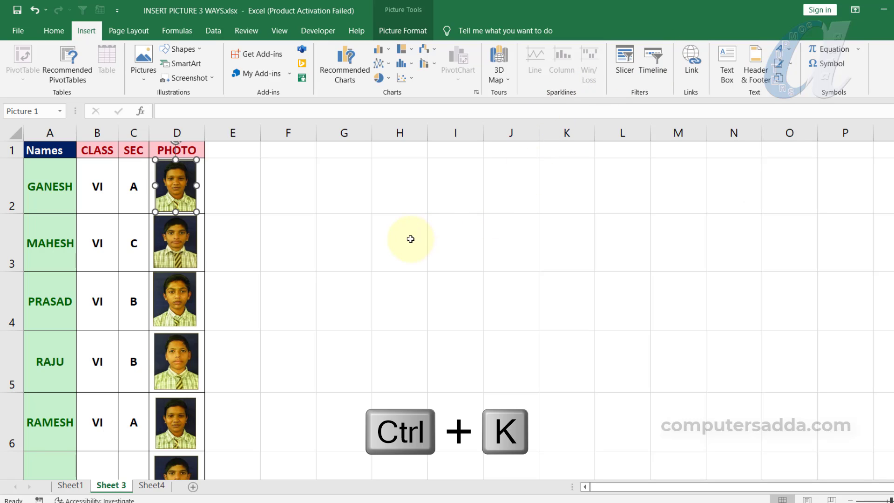
key("ctrl+k")
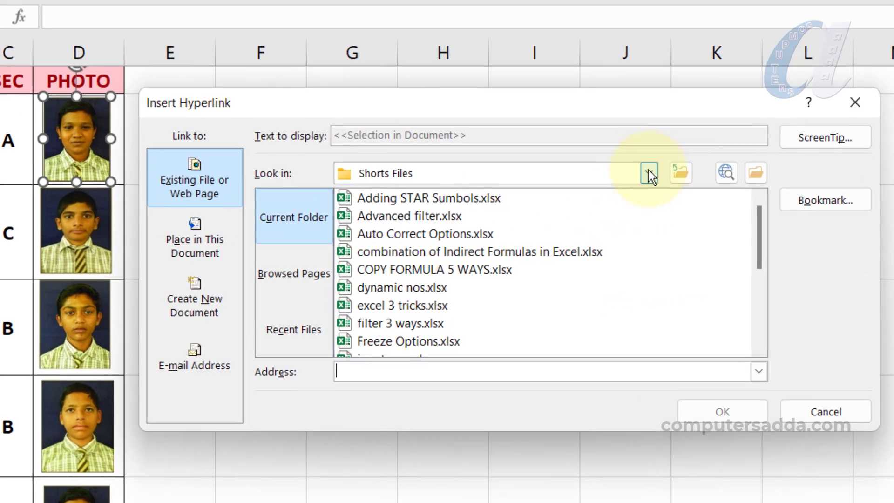
left_click(526, 206)
scroll(403, 230, "up", 1)
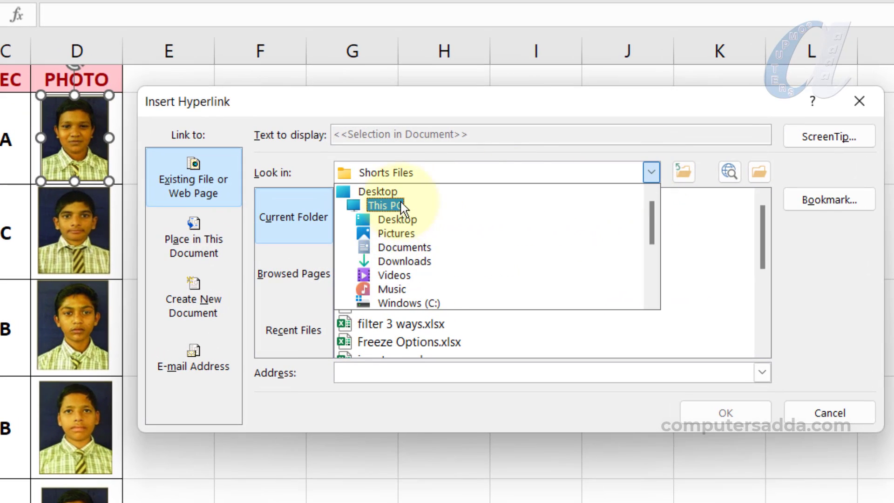
left_click(386, 191)
left_click(476, 196)
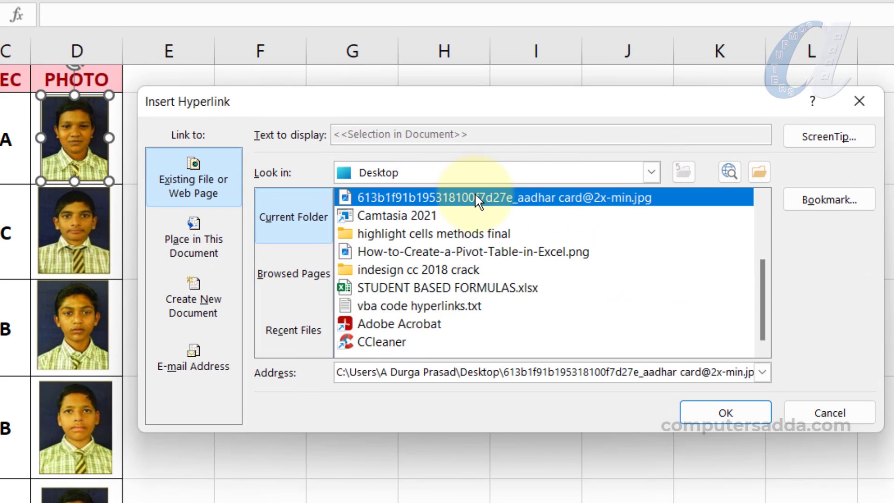
left_click(725, 414)
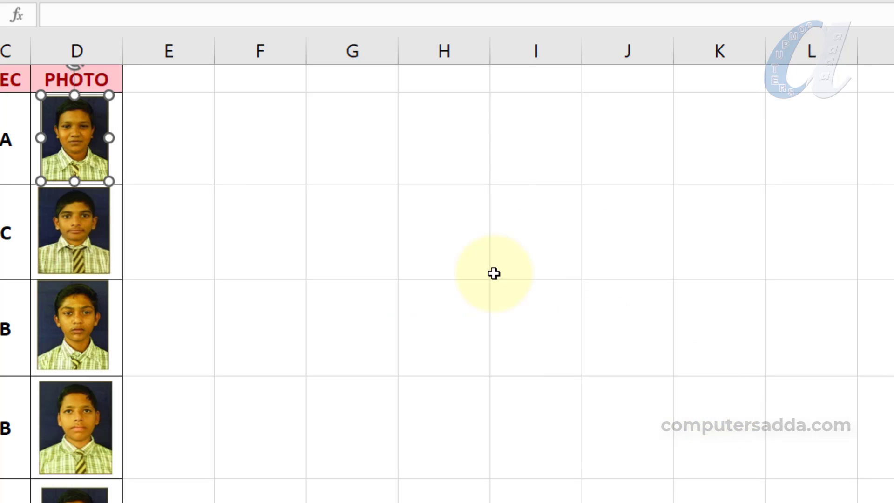
key("Escape")
mouse_move(83, 136)
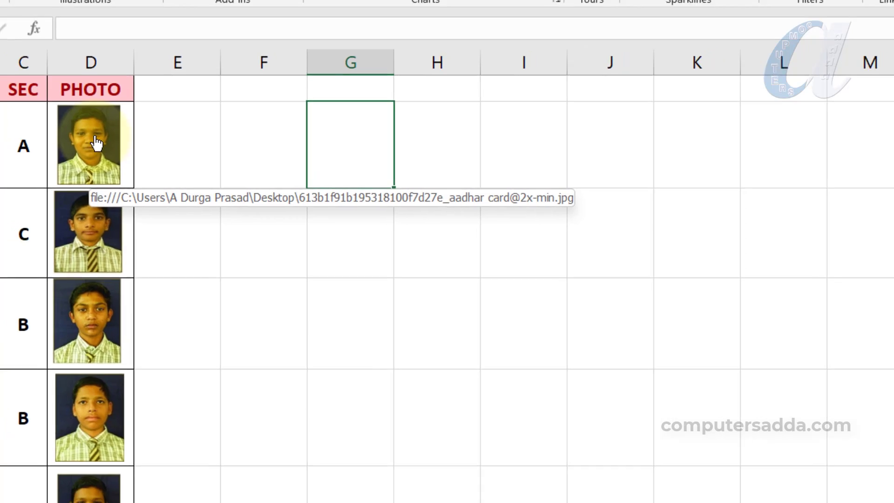
left_click(83, 136)
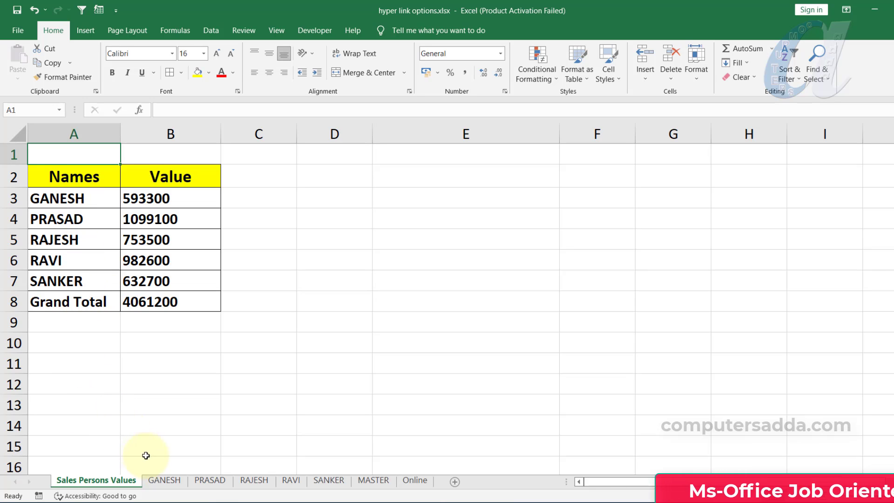
Look through the individual salespersons' sheets in hyper link options.xlsx and return to the Sales Persons Values sheet
left_click(166, 484)
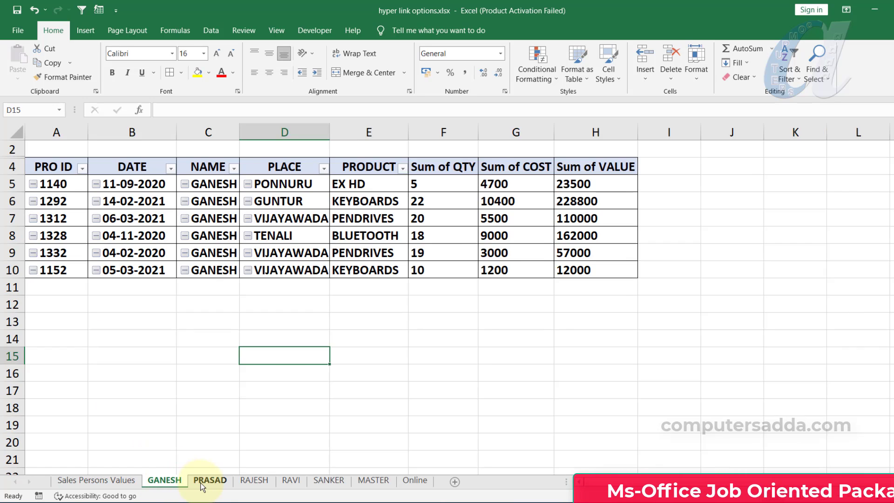
left_click(210, 482)
left_click(254, 483)
left_click(101, 483)
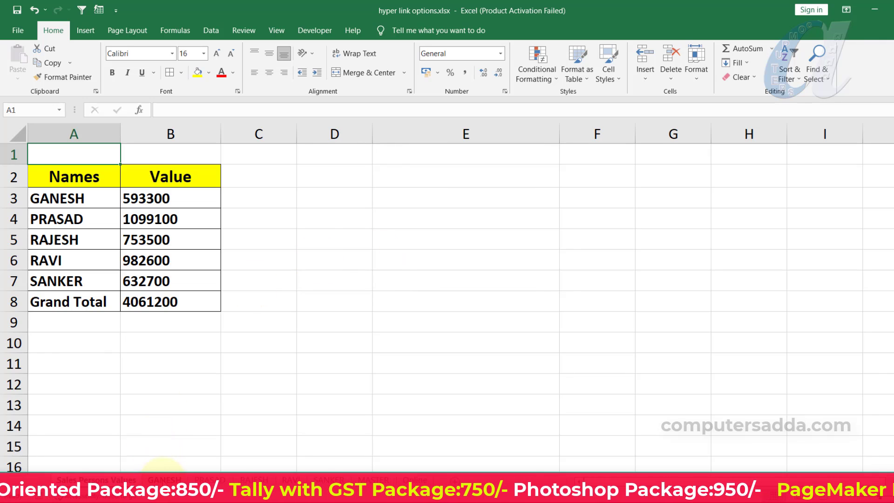
left_click(165, 479)
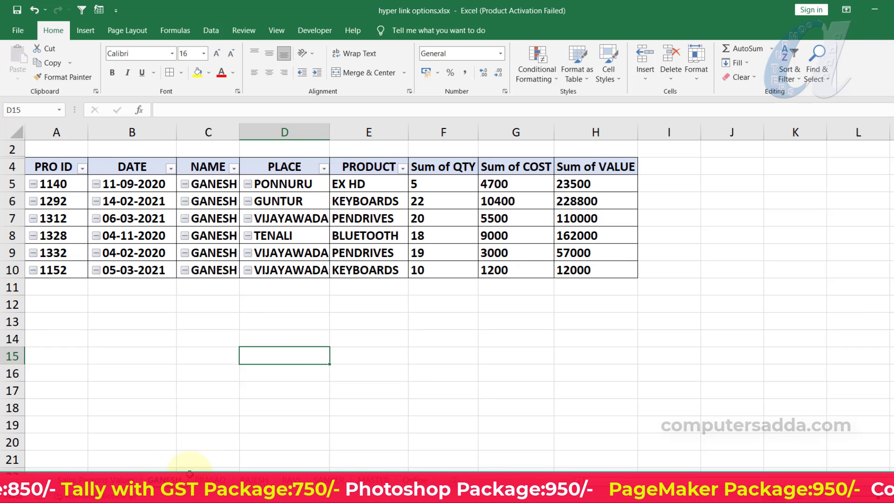
left_click(254, 480)
left_click(77, 478)
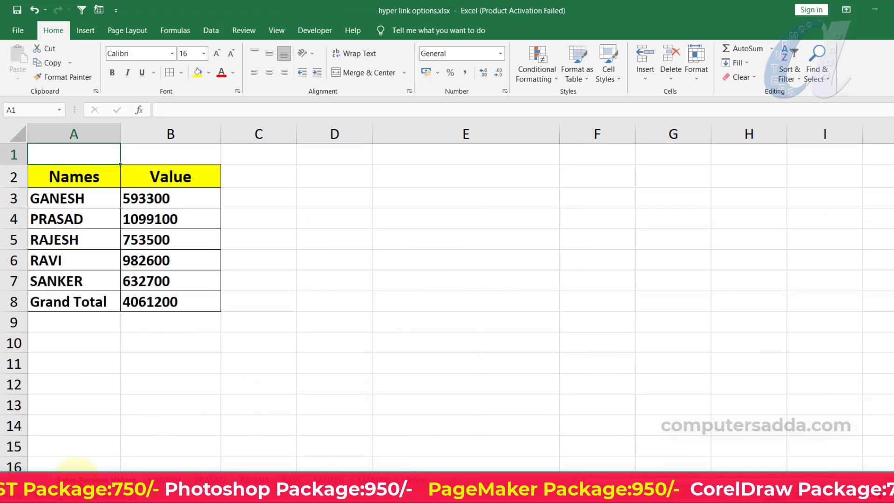
Hyperlink the name in A3 to cell A1 of the worksheet with the same name in this document
left_click(69, 198)
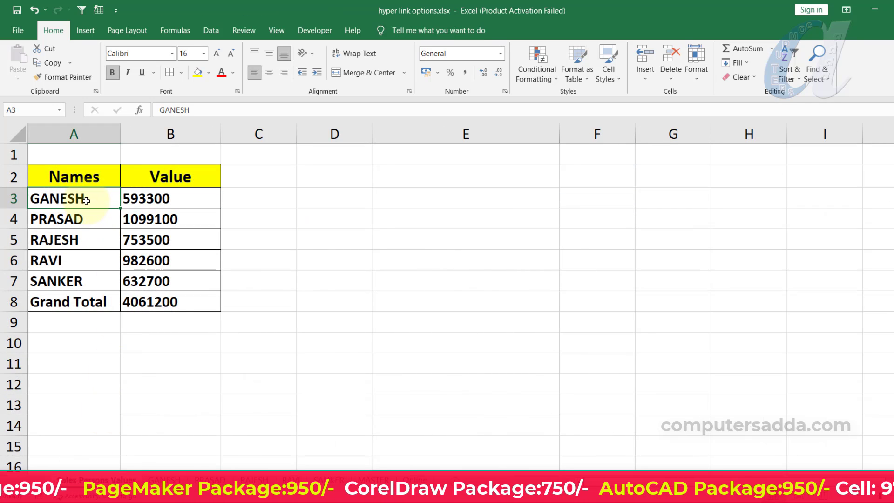
key("ctrl+k")
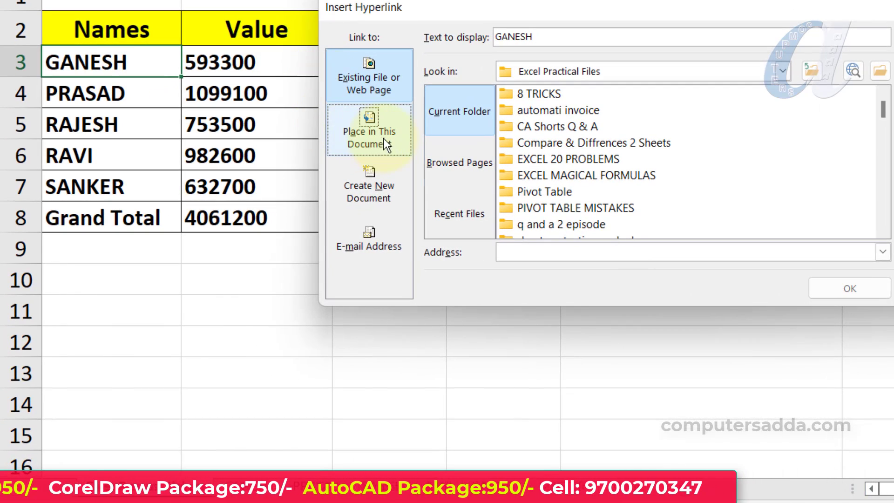
left_click(377, 139)
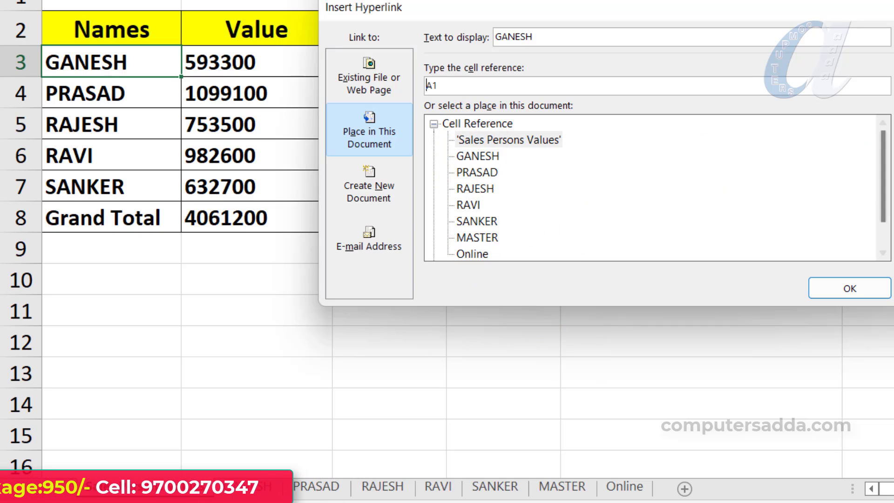
mouse_move(883, 140)
left_mouse_down()
mouse_move(883, 194)
mouse_move(887, 132)
left_mouse_up()
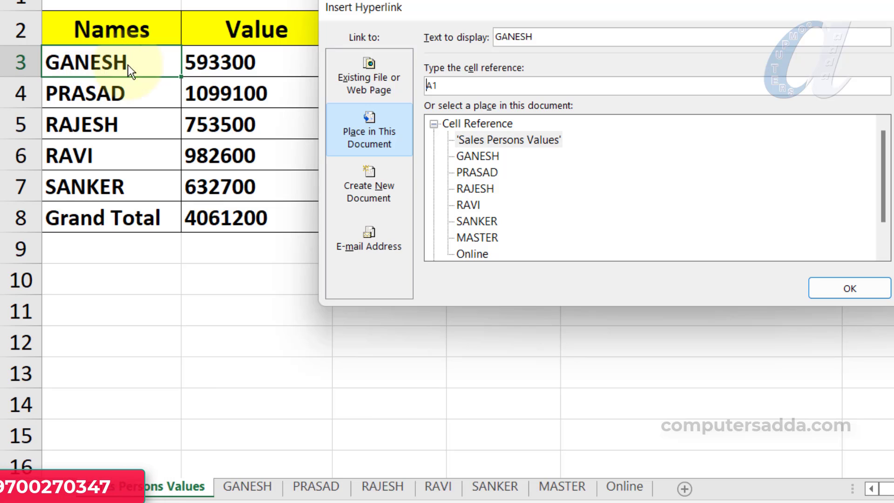
left_click(489, 158)
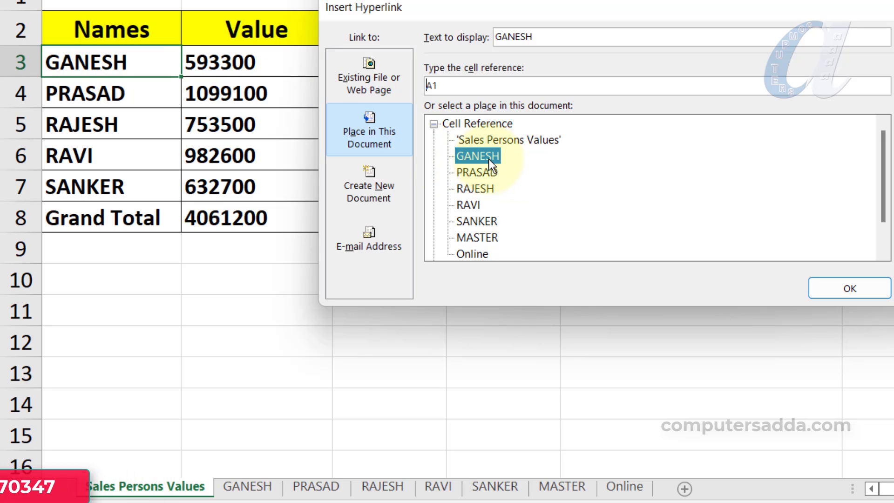
left_click(851, 295)
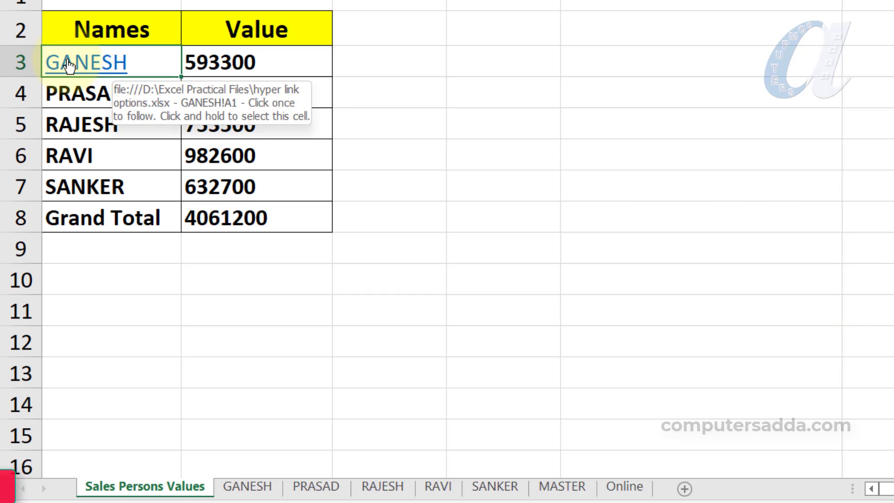
Hyperlink the name in A7 to cell A1 of its matching worksheet in this document and follow the link
key("Down")
key("Down")
key("Down")
key("Down")
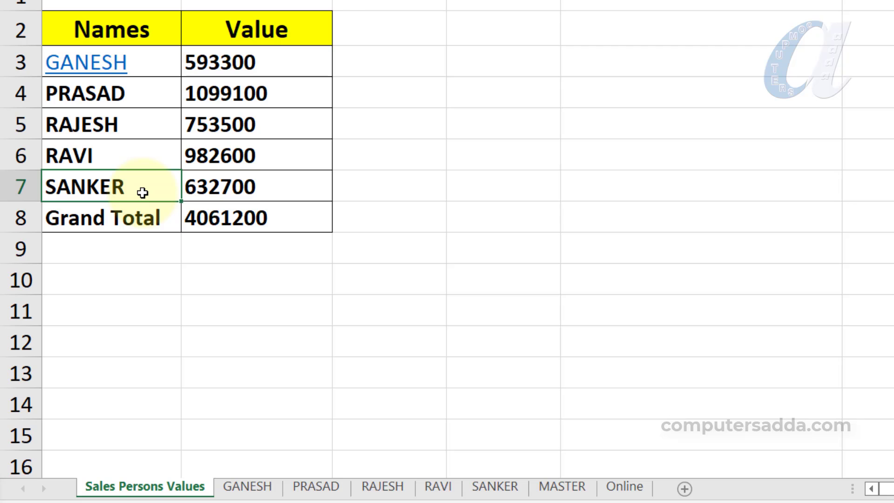
key("ctrl+k")
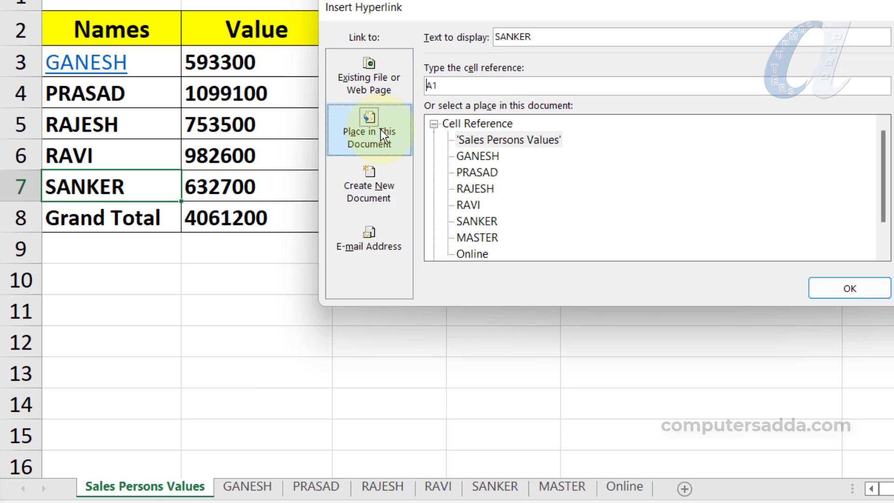
left_click(485, 224)
left_click(485, 220)
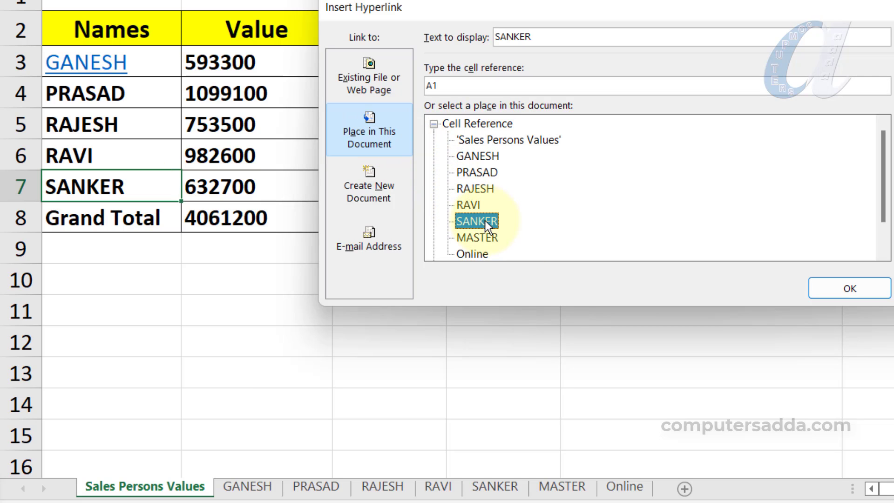
left_click(844, 291)
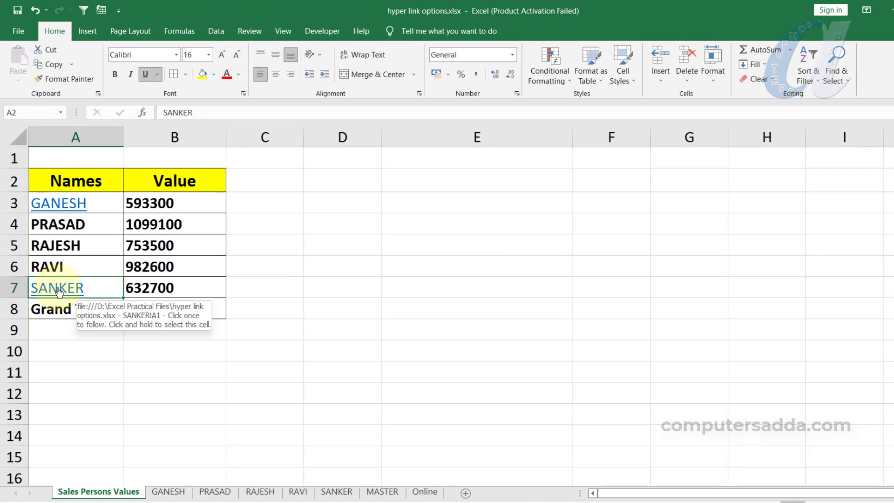
left_click(59, 290)
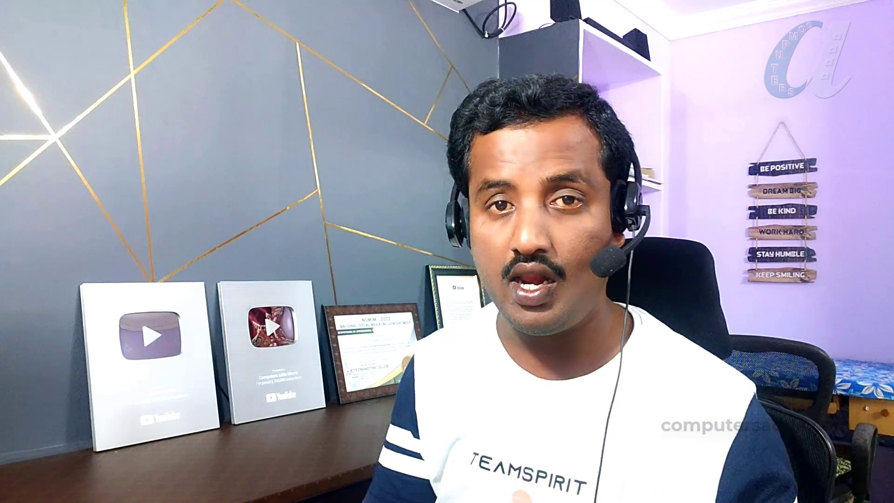
left_click(205, 492)
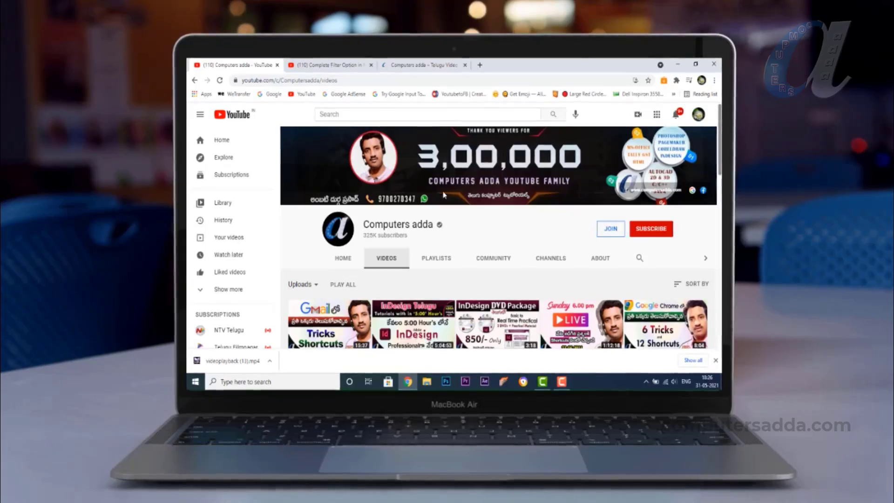
Open the playlists of the Computers adda YouTube channel and browse through its created playlists
scroll(472, 280, "down", 3)
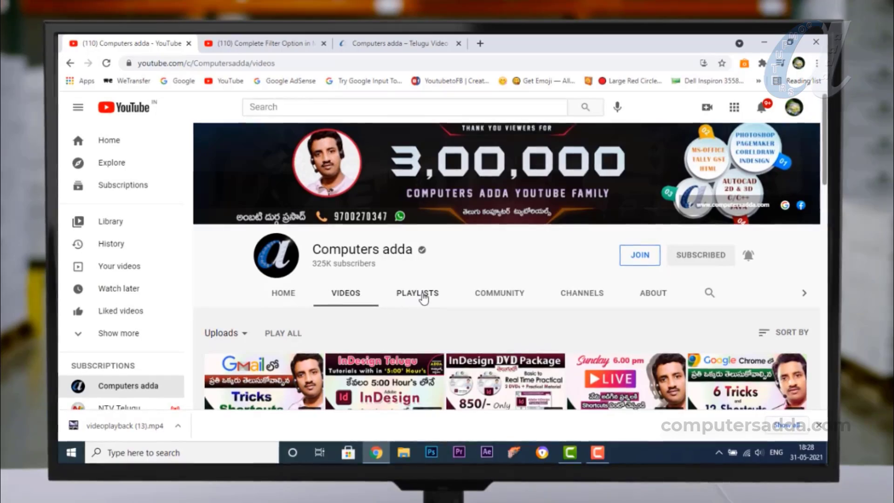
left_click(422, 294)
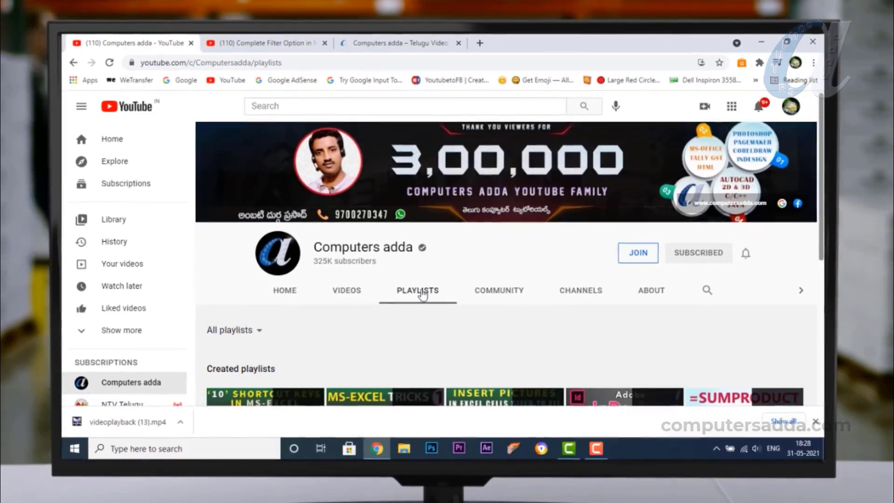
scroll(422, 293, "down", 3)
left_click(802, 256)
left_click(802, 256)
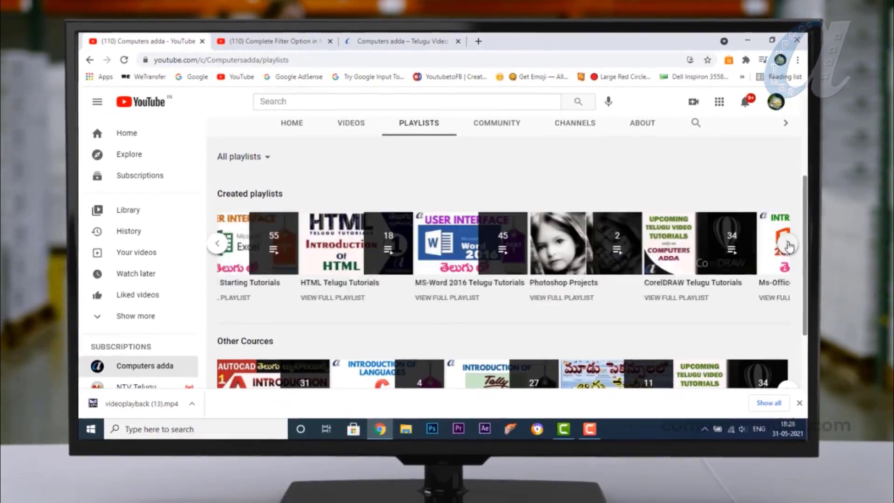
Look through the channel's remaining playlists, the playlist links in the Excel filter video's description, and the computersadda.com home page
left_click(788, 245)
left_click(789, 246)
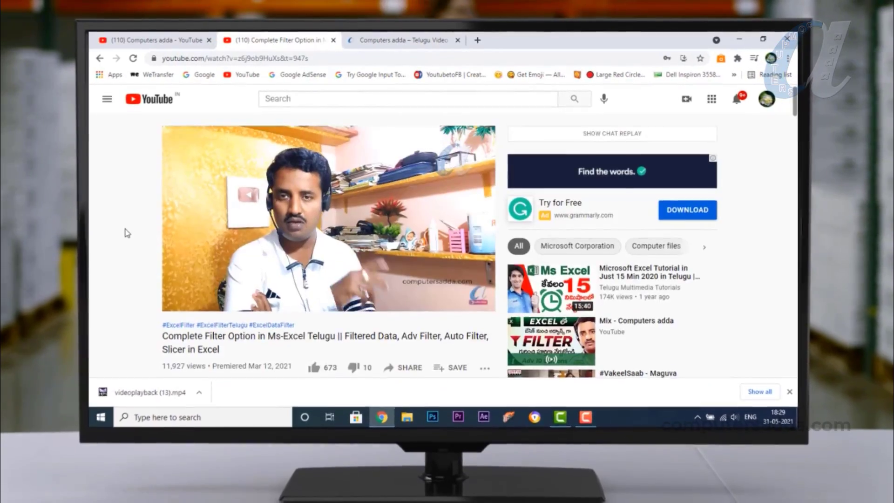
scroll(126, 231, "down", 2)
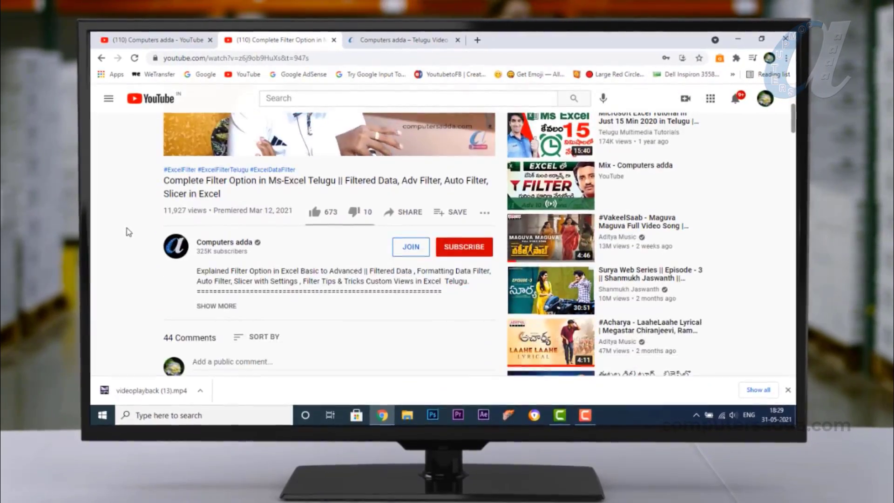
scroll(129, 232, "down", 3)
left_click(215, 208)
scroll(230, 252, "down", 2)
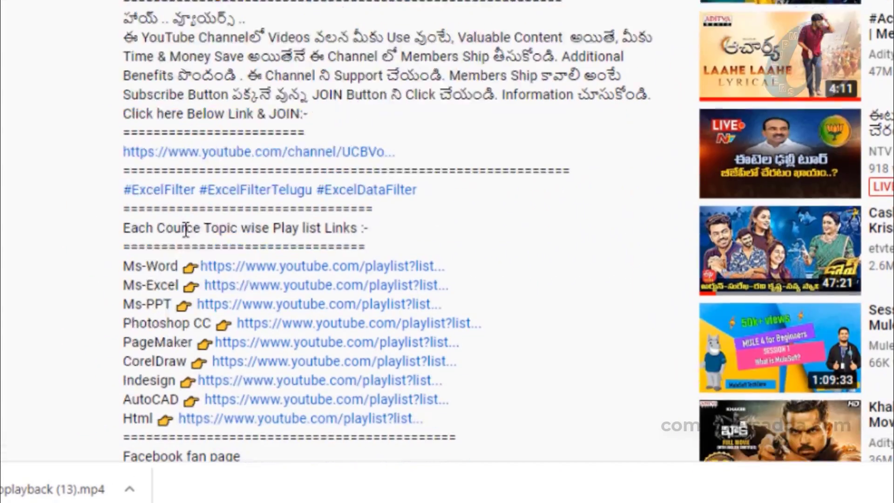
scroll(185, 229, "down", 1)
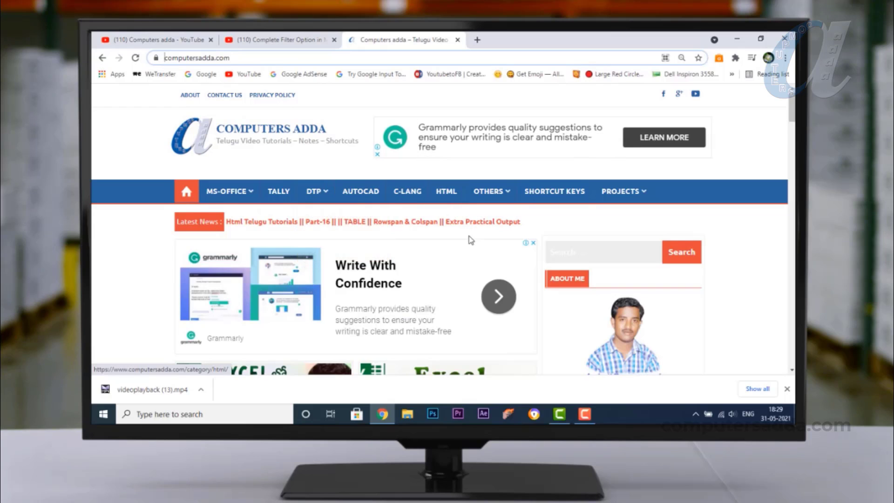
scroll(430, 200, "down", 10)
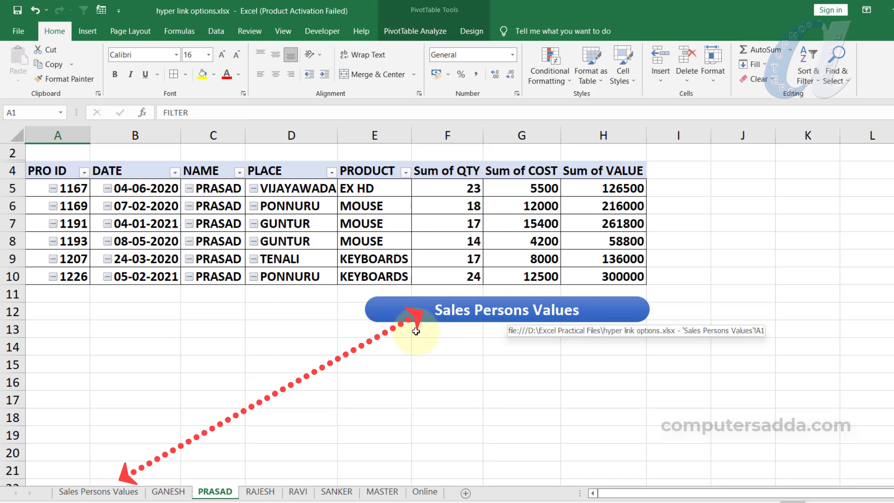
Go back to the Sales Persons Values sheet, open the worksheet linked from A7, and draw a rounded rectangle below columns F to H
left_click(403, 318)
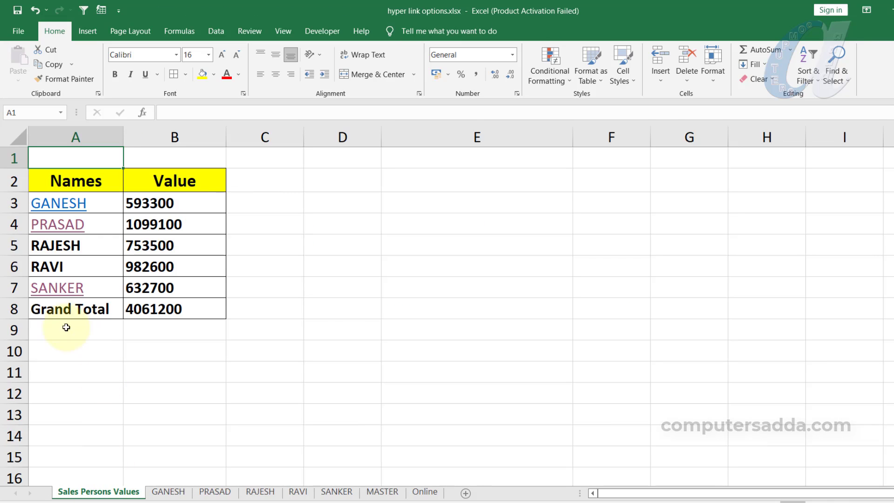
left_click(57, 289)
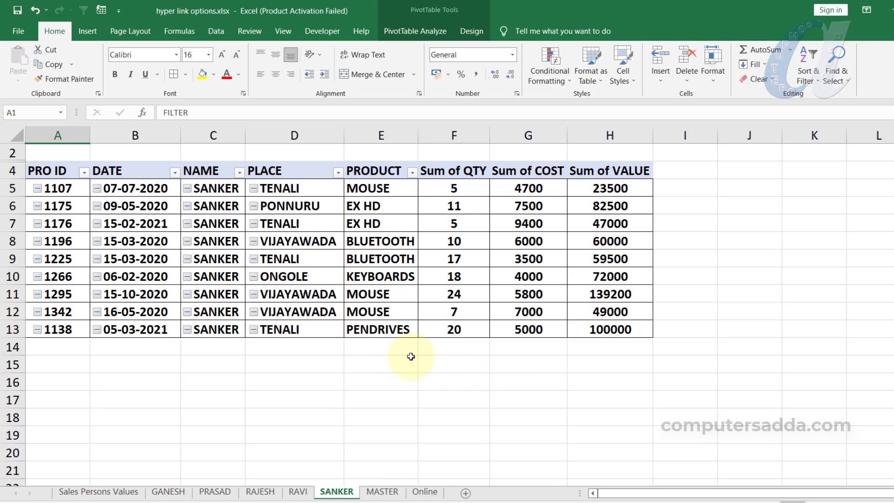
left_click(87, 31)
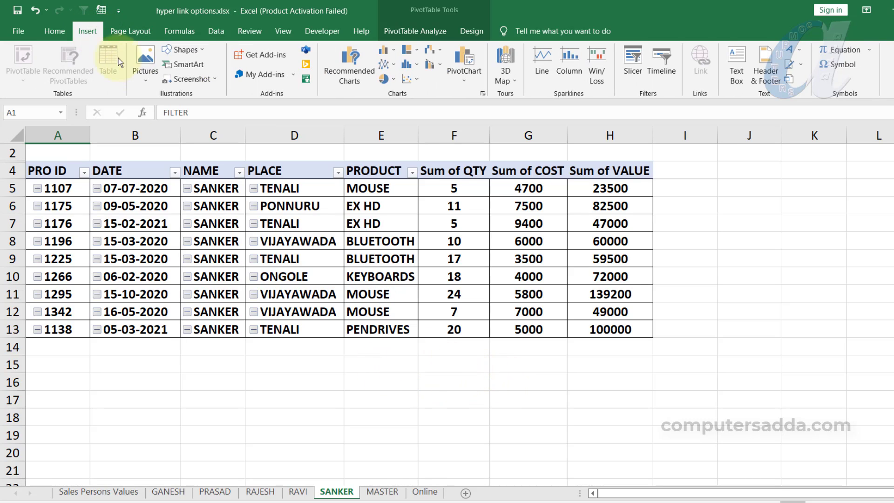
left_click(196, 50)
left_click(262, 90)
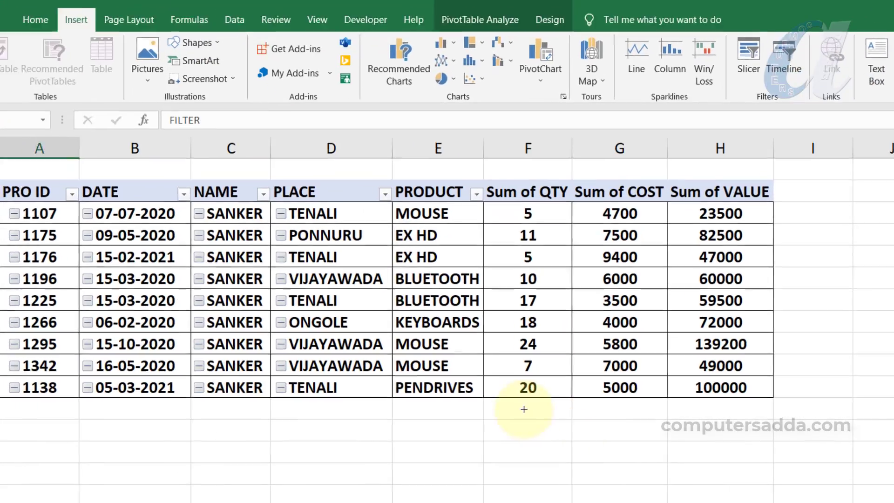
left_click_drag(524, 409, 771, 461)
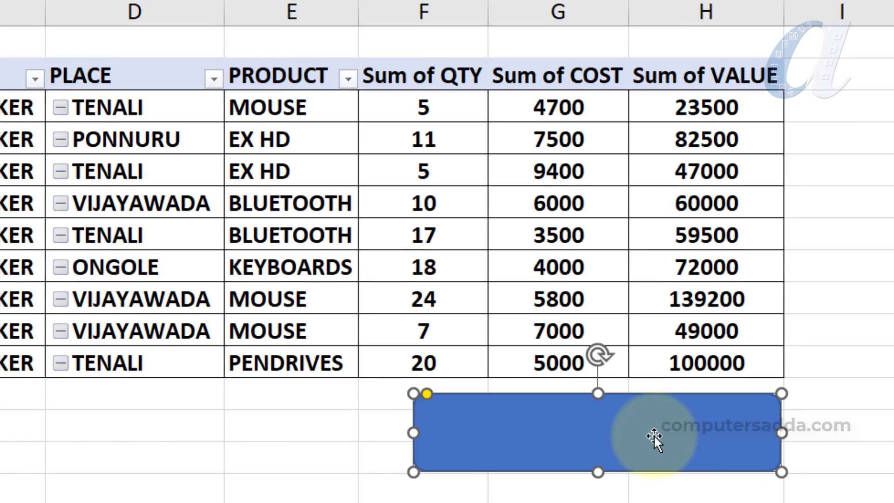
Label the rounded rectangle with the text Person Values
right_click(650, 432)
left_click(705, 110)
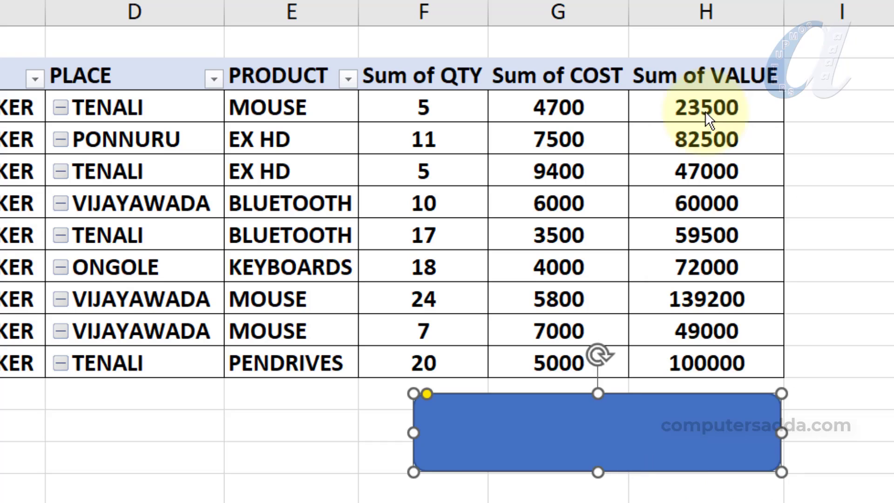
type("Person Values")
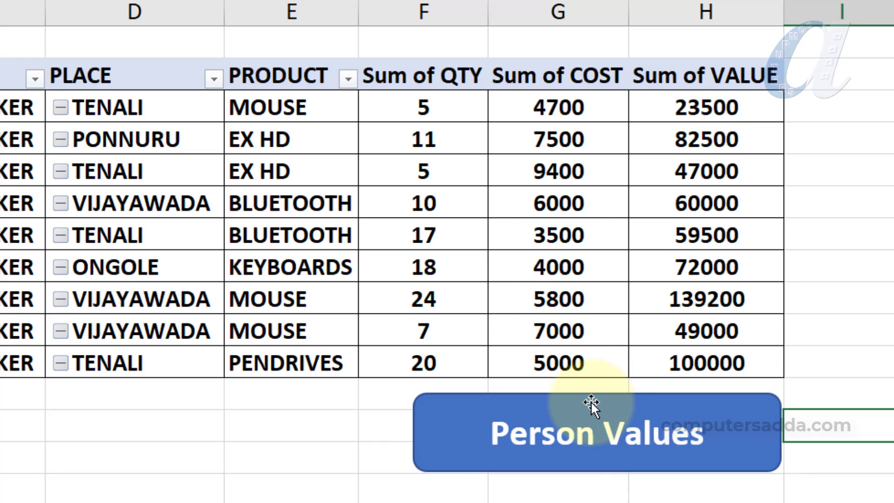
Hyperlink the Person Values shape to cell A1 of the Sales Persons Values sheet in this document and follow the link
left_click(591, 402)
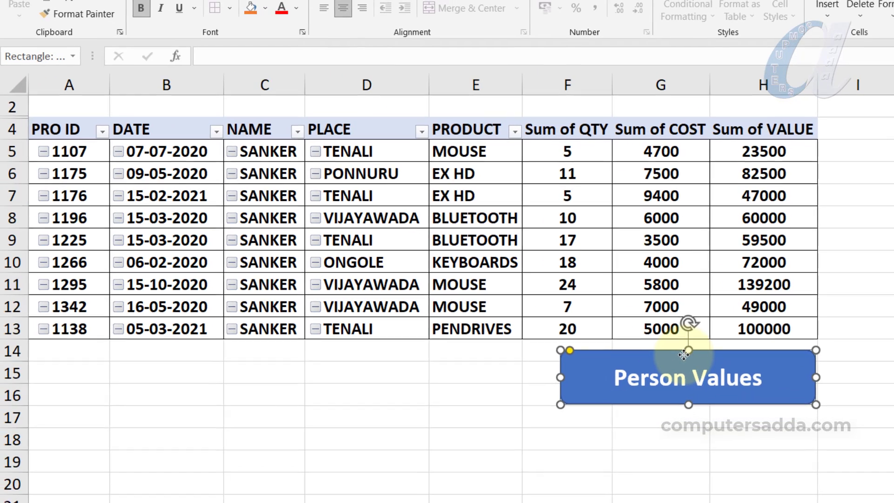
key("ctrl+k")
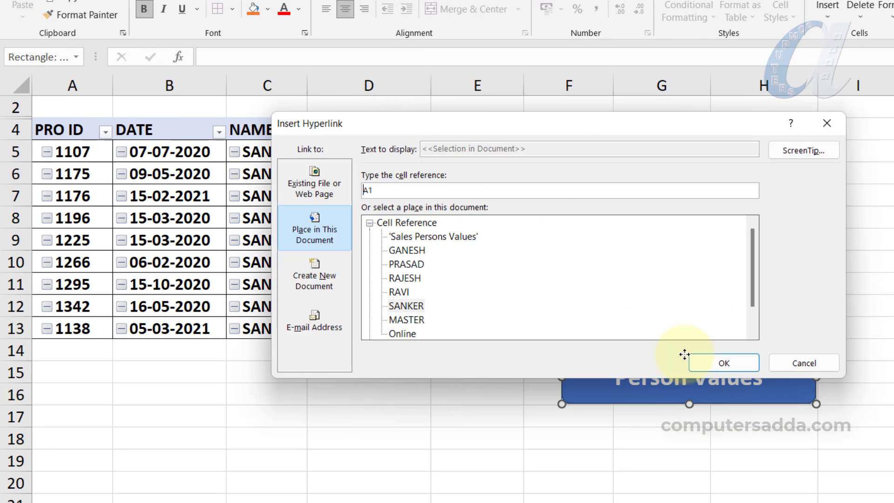
left_click(329, 231)
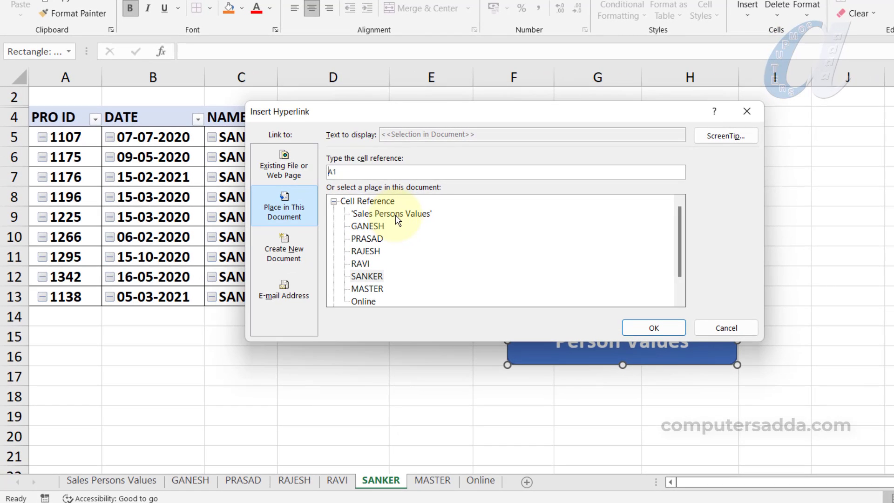
left_click(406, 214)
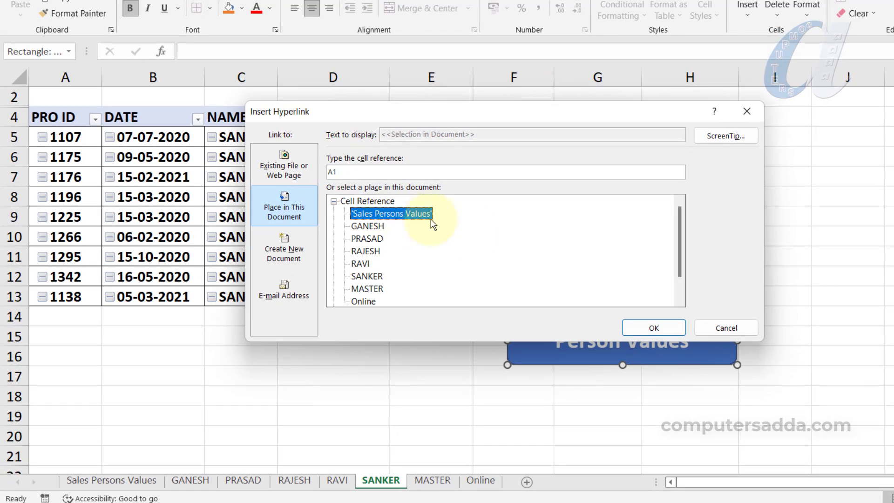
left_click(642, 329)
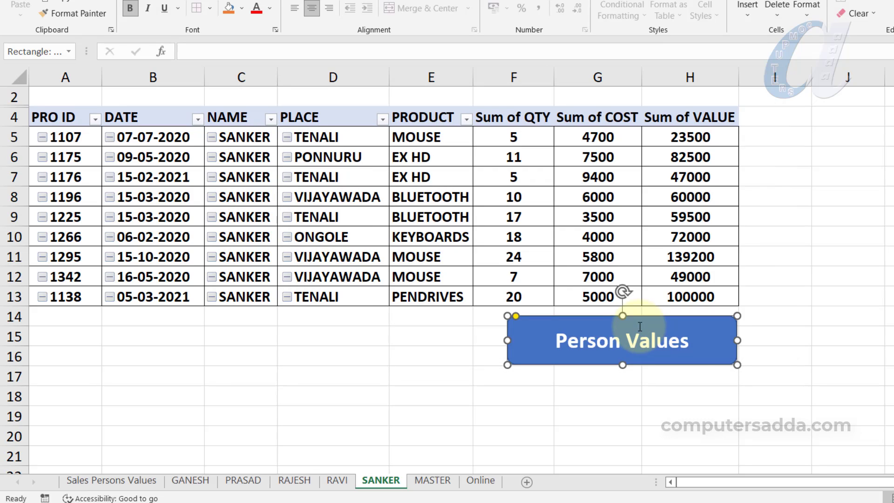
key("Escape")
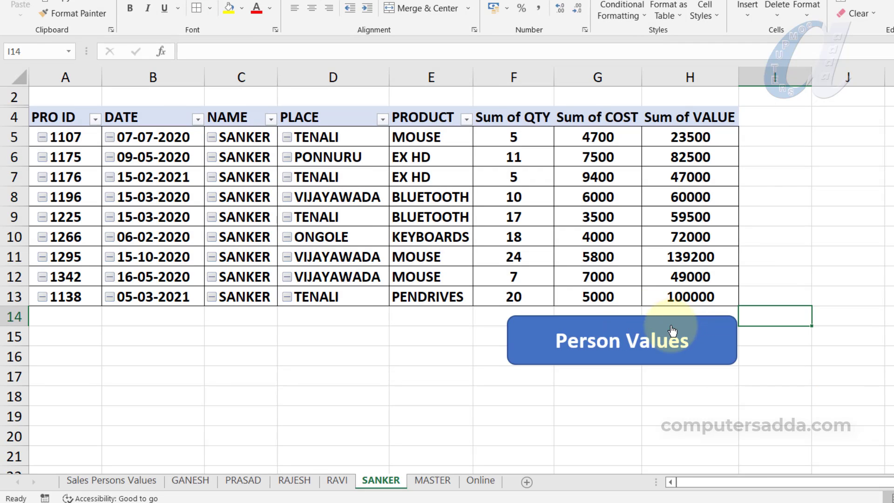
left_click(701, 333)
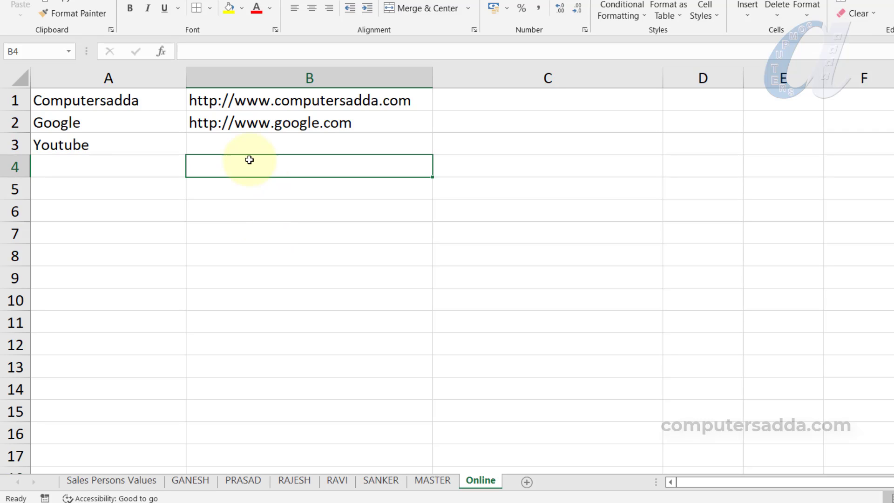
left_click(249, 144)
type("www")
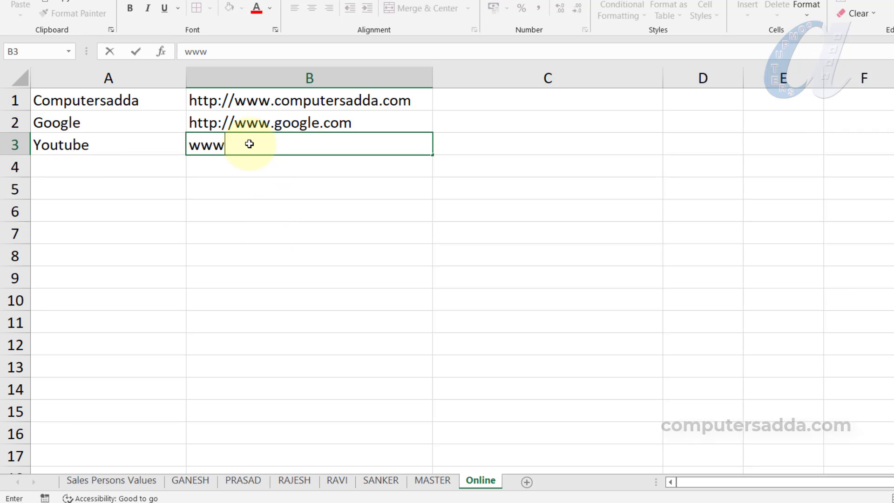
type(".youtub")
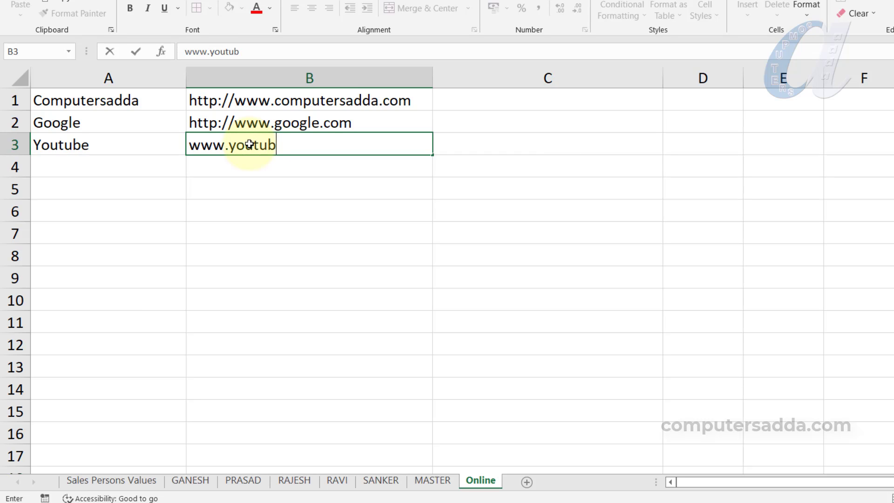
type("e.com")
key("Return")
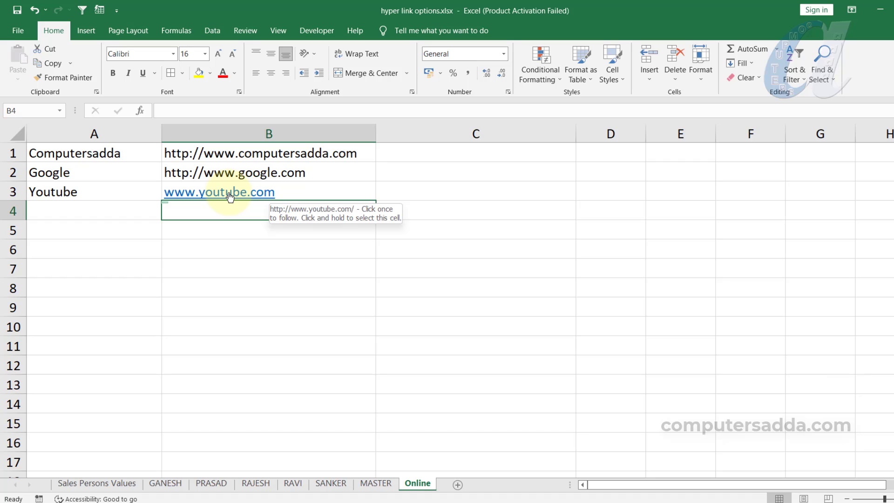
left_click(230, 197)
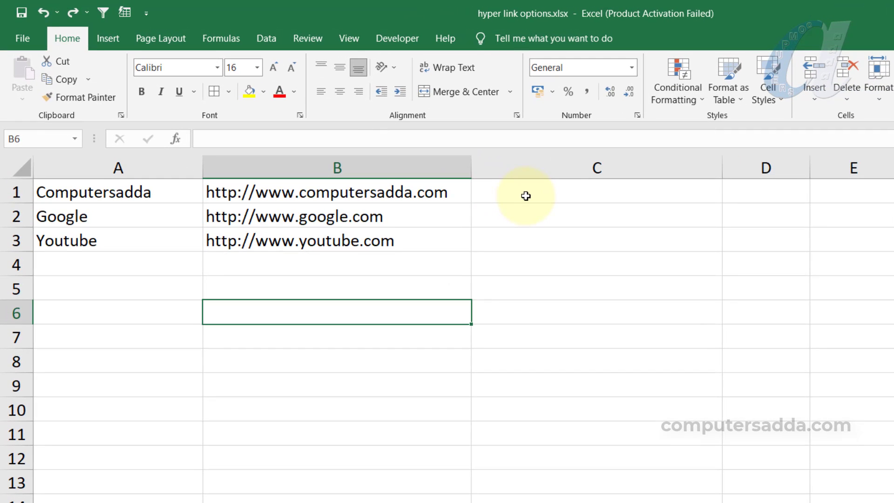
Enter the formula =HYPERLINK(B1,A1) in C1, using B1 as the link location and A1 as the friendly name
left_click(526, 197)
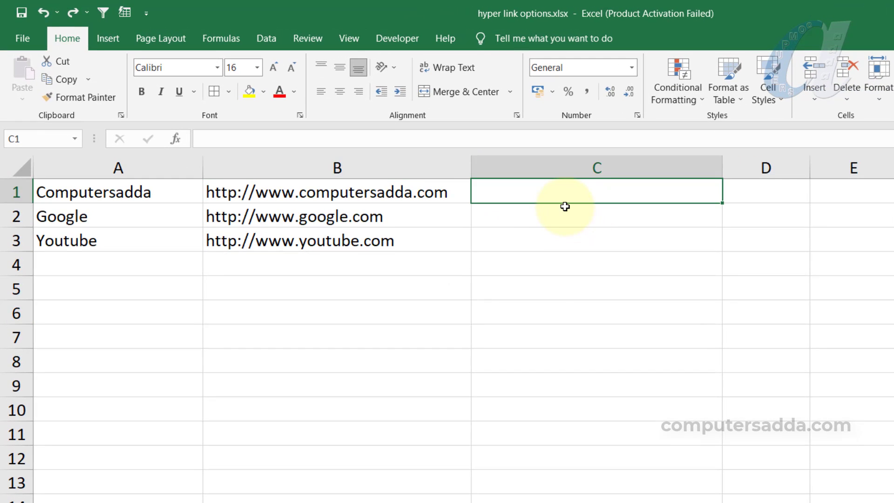
type("=")
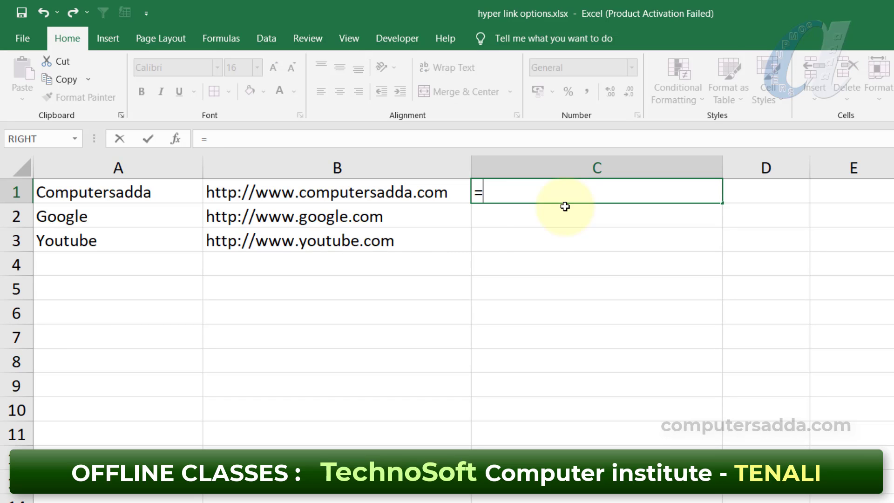
type("hyper")
key("Tab")
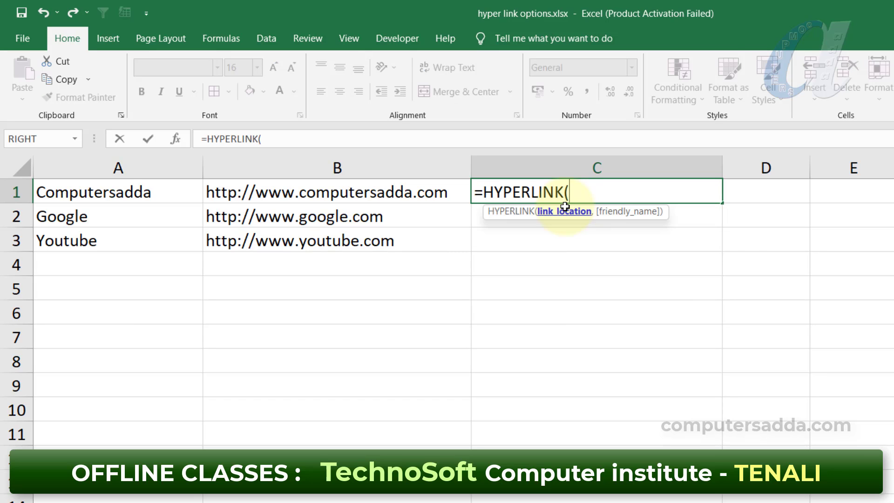
left_click(389, 194)
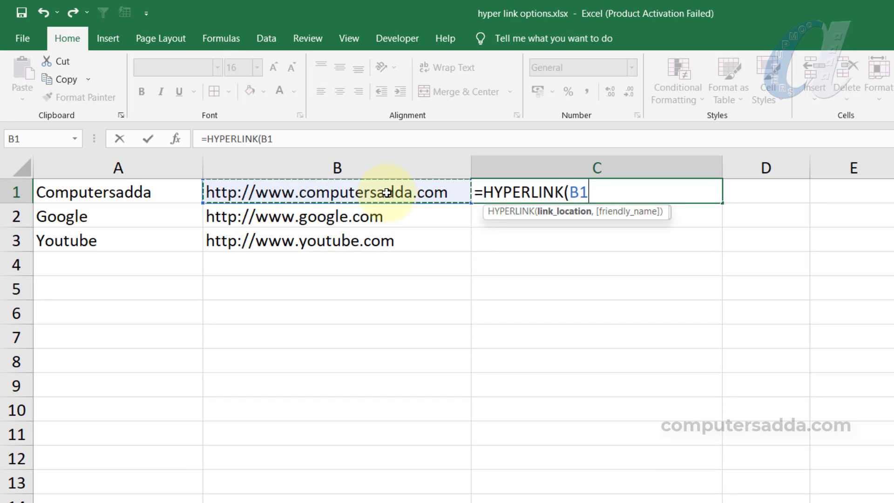
type(",")
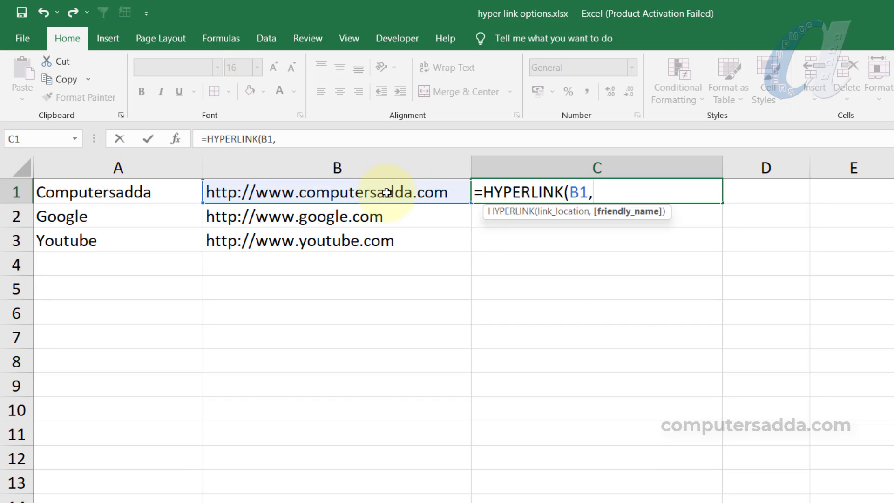
left_click(174, 192)
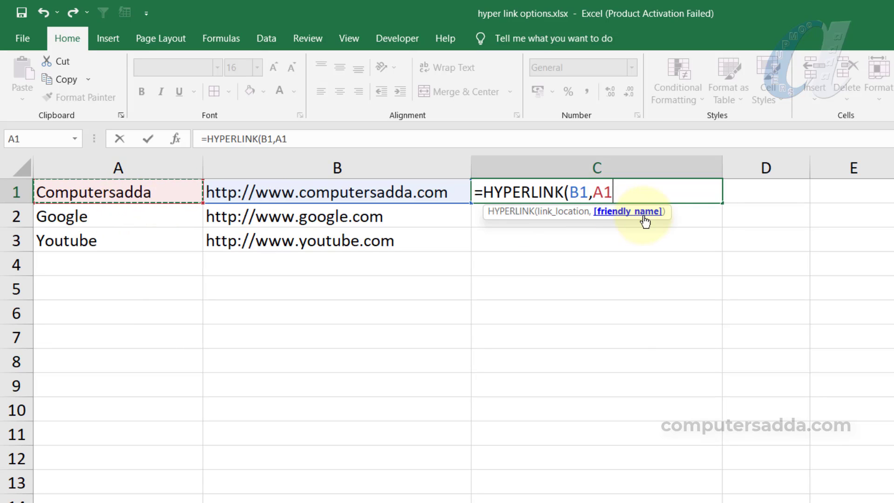
type(")")
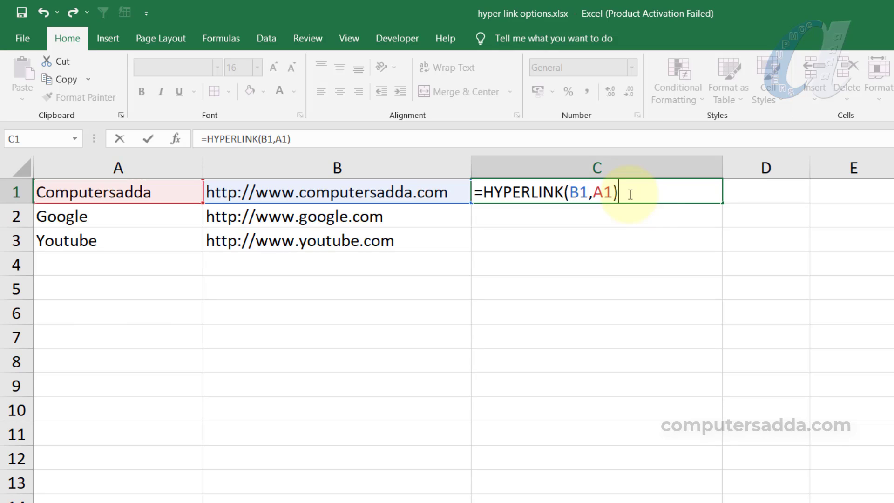
key("Return")
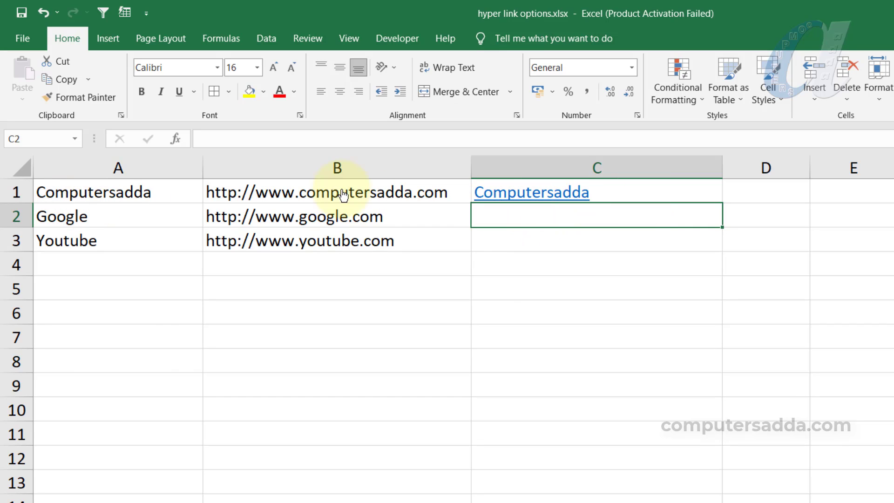
Change the friendly name in A1 to ca and follow the link in C1 to the website
left_click(149, 193)
type("ca")
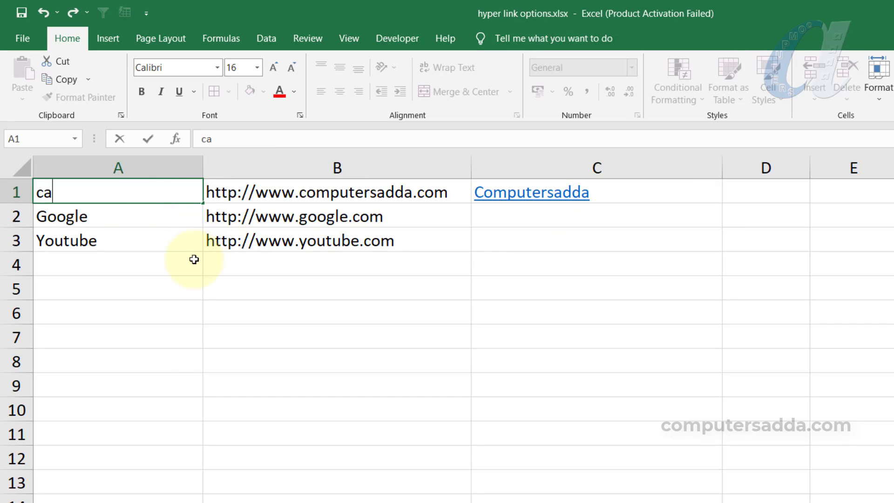
left_click(194, 258)
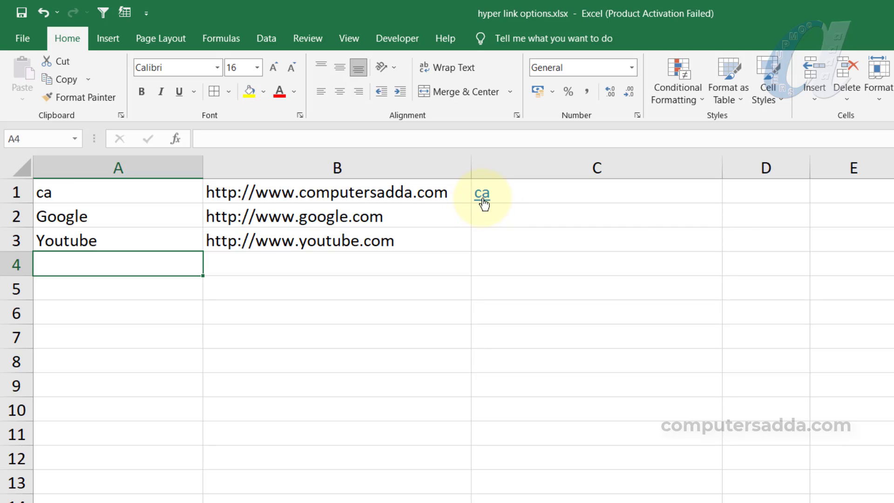
mouse_move(486, 201)
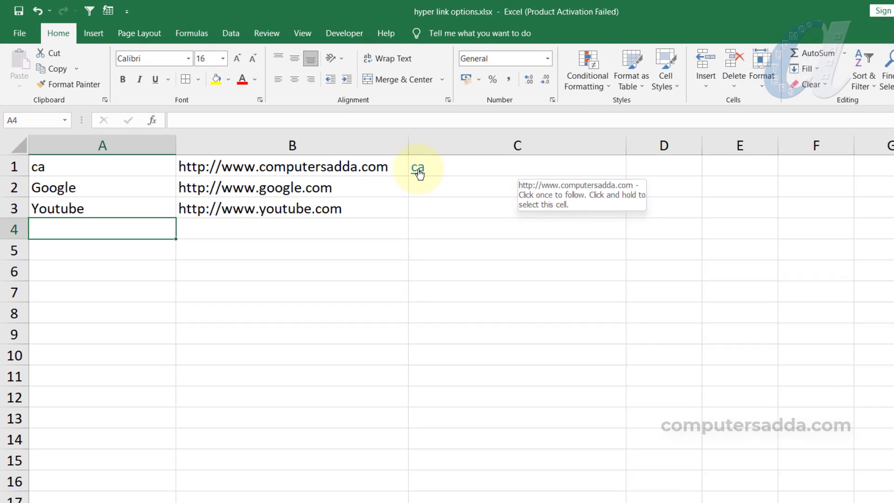
left_click(484, 199)
left_click(381, 160)
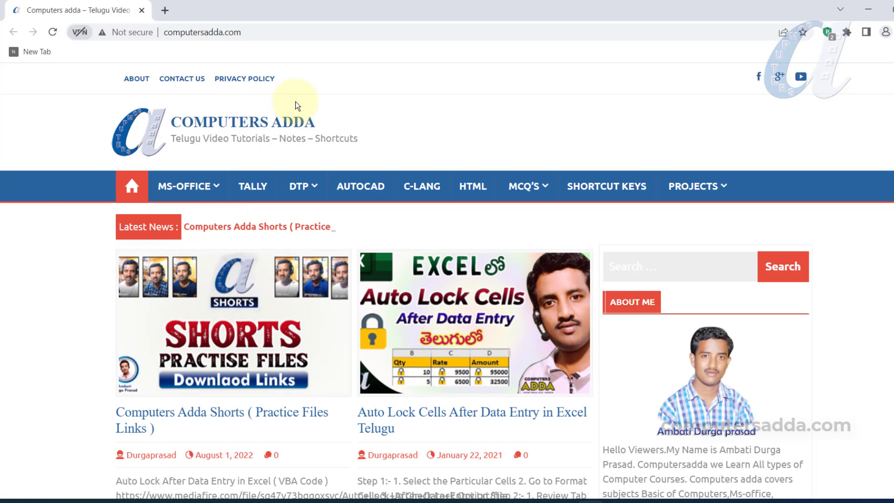
Return to the hyper link options.xlsx workbook in Excel and hide column A of the Online sheet
key("alt+Tab")
left_click(94, 132)
right_click(100, 132)
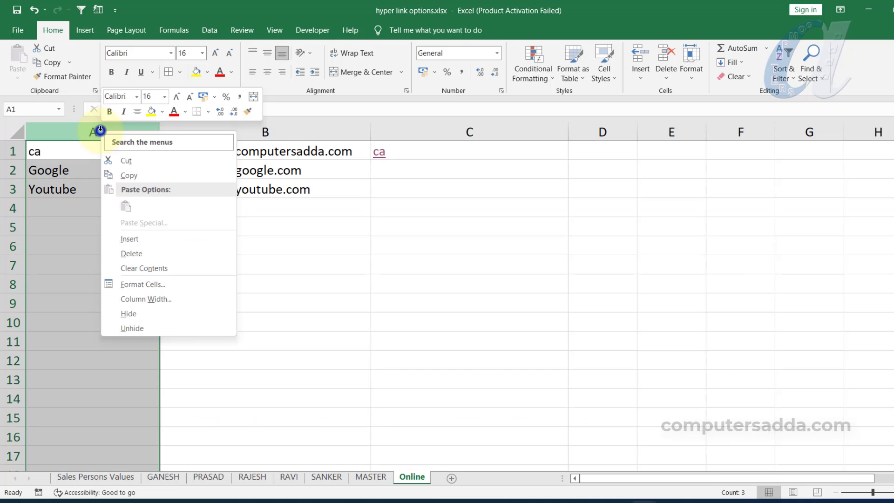
left_click(123, 313)
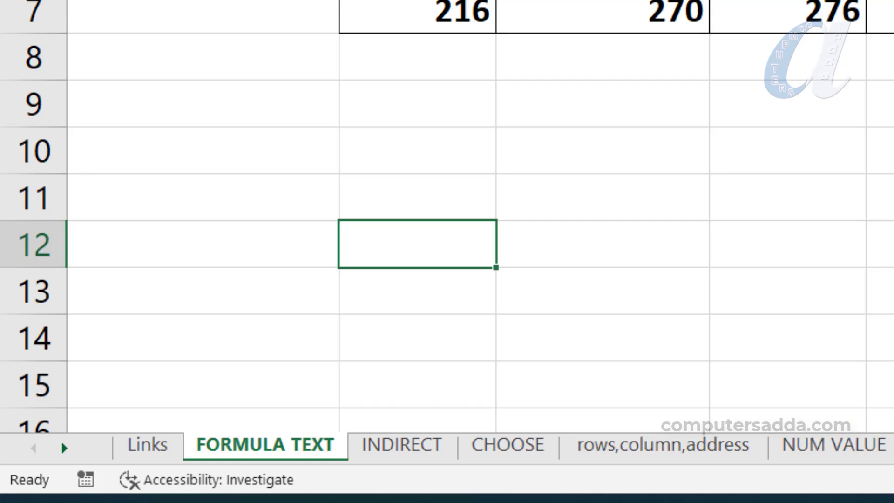
Open the Links sheet of the new formlas2(blank cells.xlsx workbook and look through the full list of its sheets
left_click(493, 447)
left_click(406, 457)
left_click(256, 458)
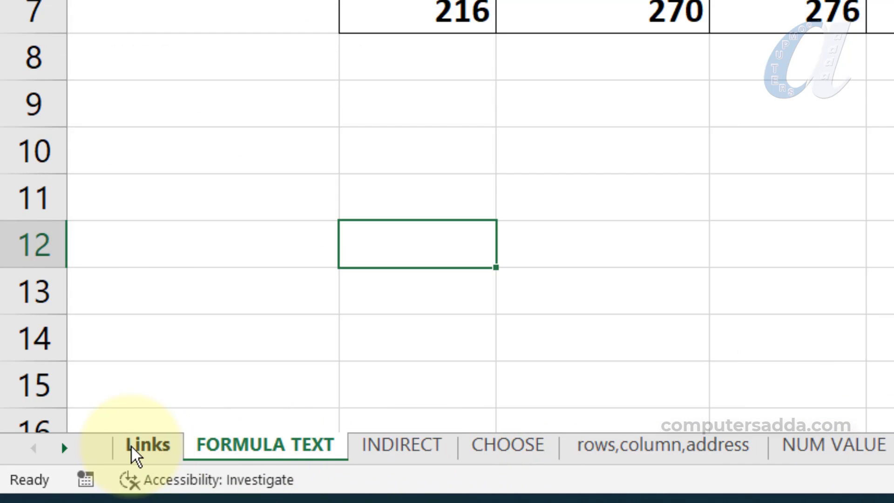
left_click(136, 456)
right_click(60, 448)
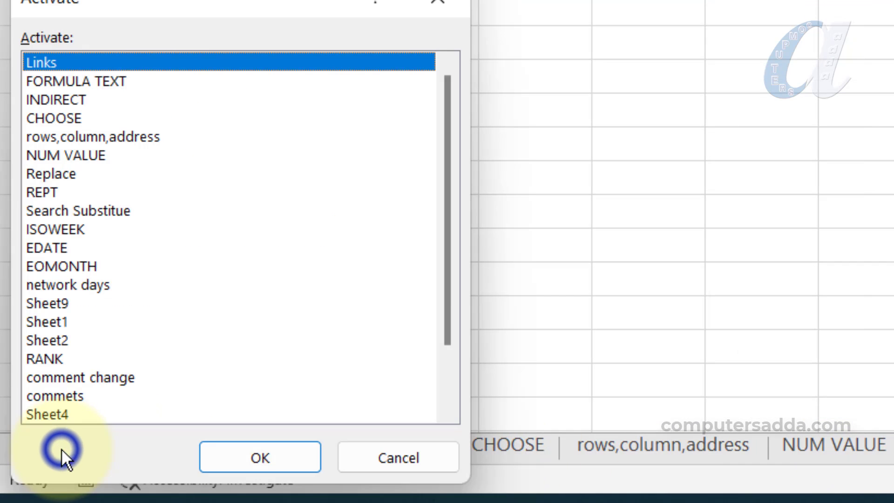
left_click_drag(448, 88, 451, 40)
left_click(444, 9)
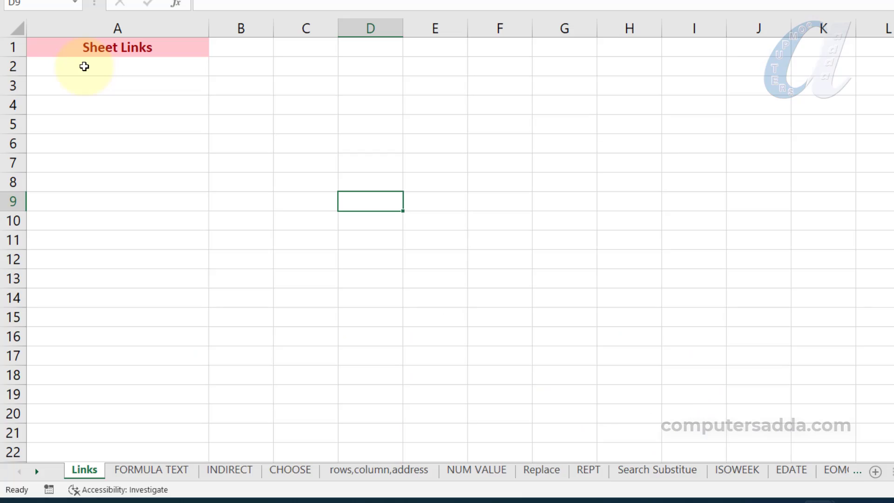
left_click_drag(84, 67, 75, 377)
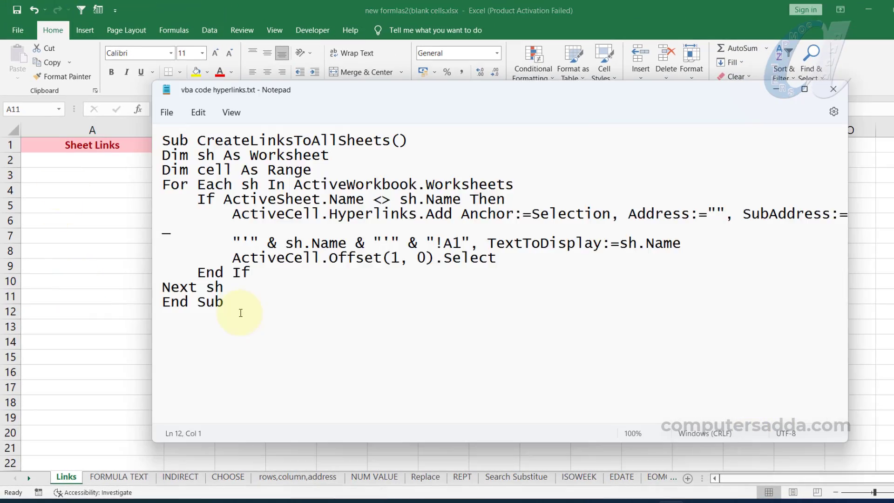
Copy the entire CreateLinksToAllSheets macro from vba code hyperlinks.txt in Notepad and minimise the file's window
left_click_drag(239, 309, 159, 130)
key("ctrl+c")
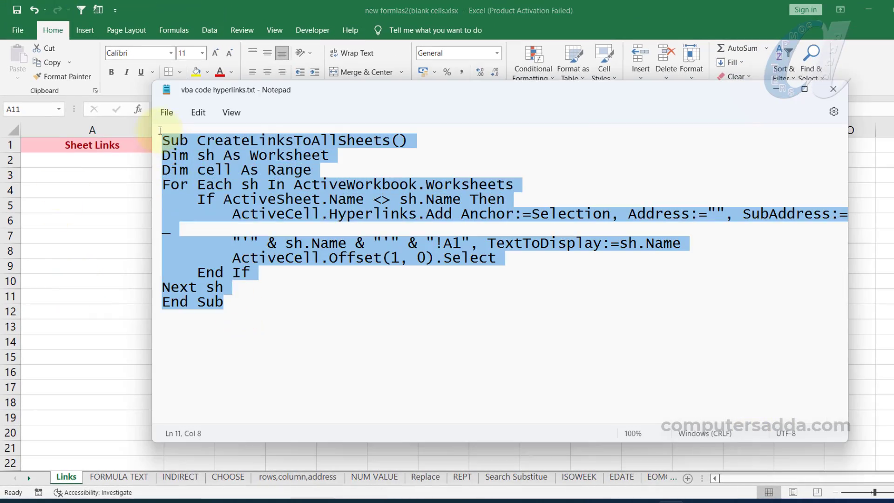
left_click(776, 89)
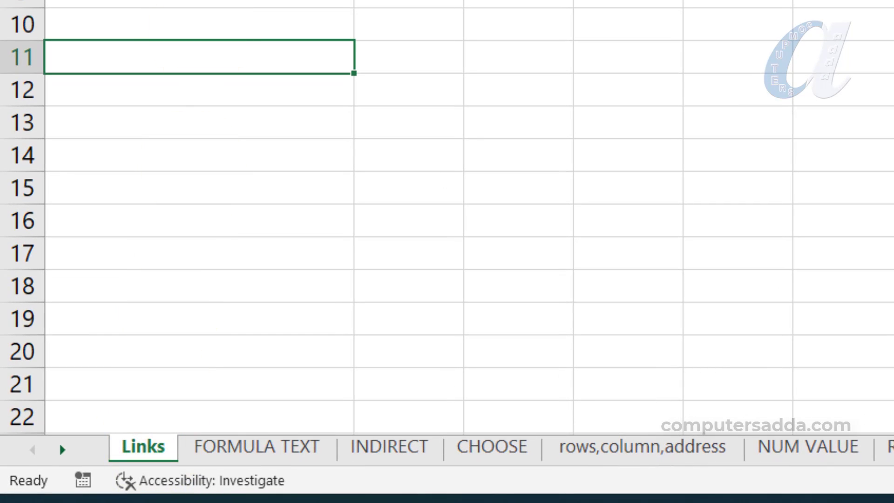
Paste the copied CreateLinksToAllSheets macro into the Links sheet's code module and close the Visual Basic editor
right_click(151, 448)
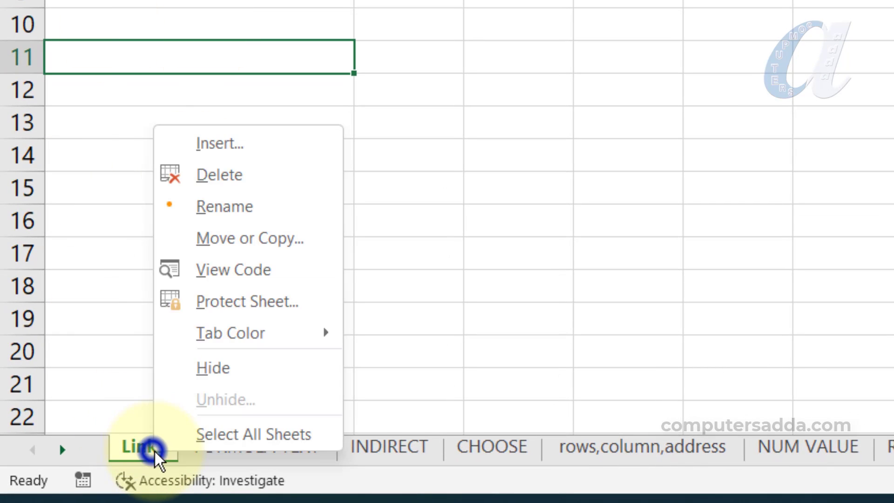
left_click(237, 266)
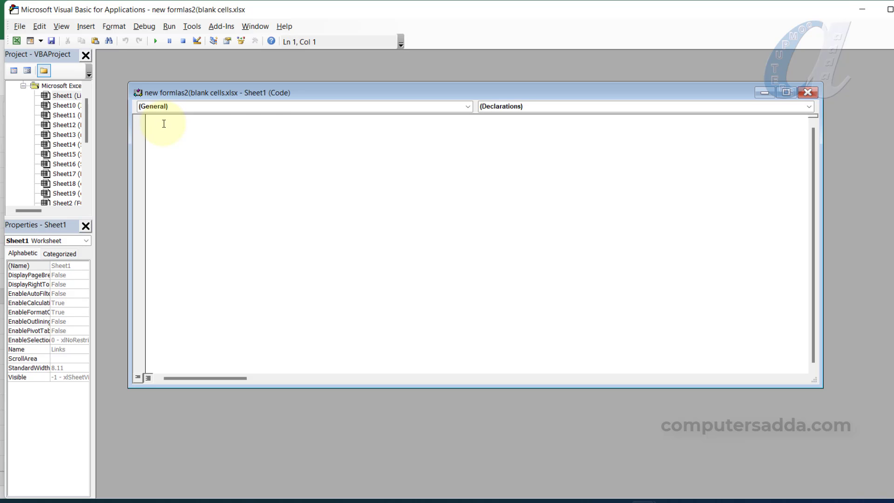
key("ctrl+v")
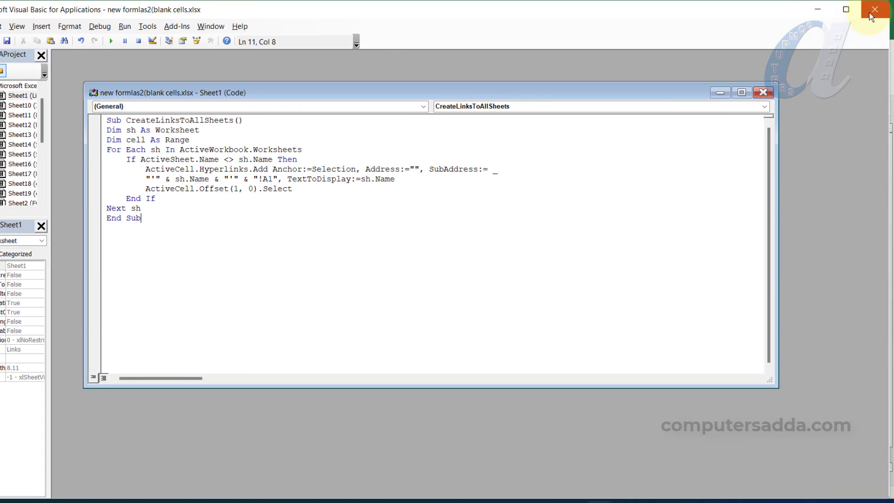
left_click(876, 11)
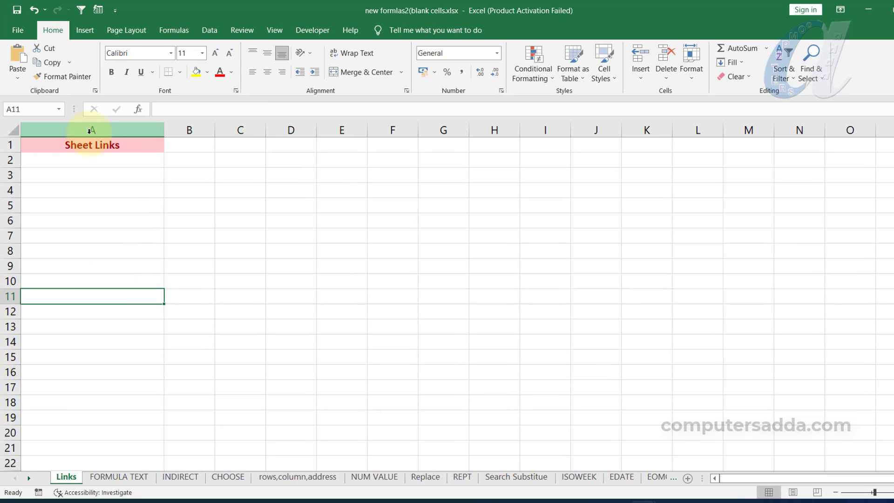
Run the macro Sheet1.CreateLinksToAllSheets from cell A2 of the Links sheet to list links to all other sheets
left_click(293, 190)
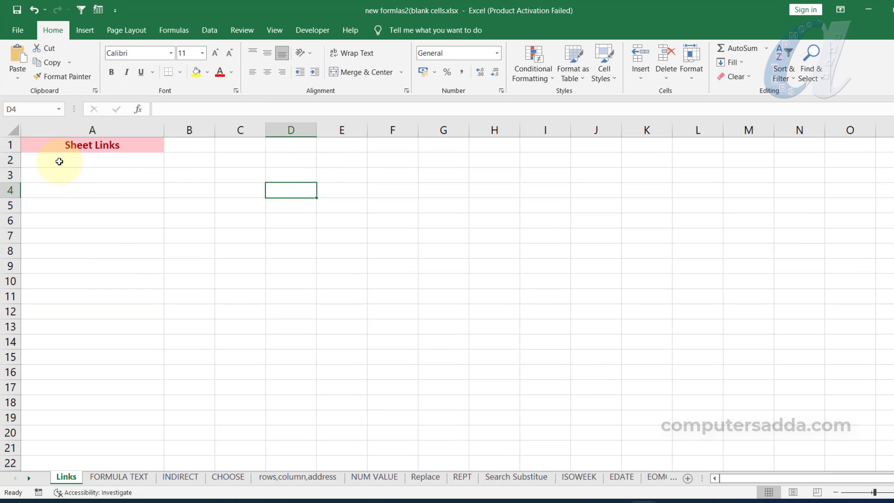
left_click(39, 159)
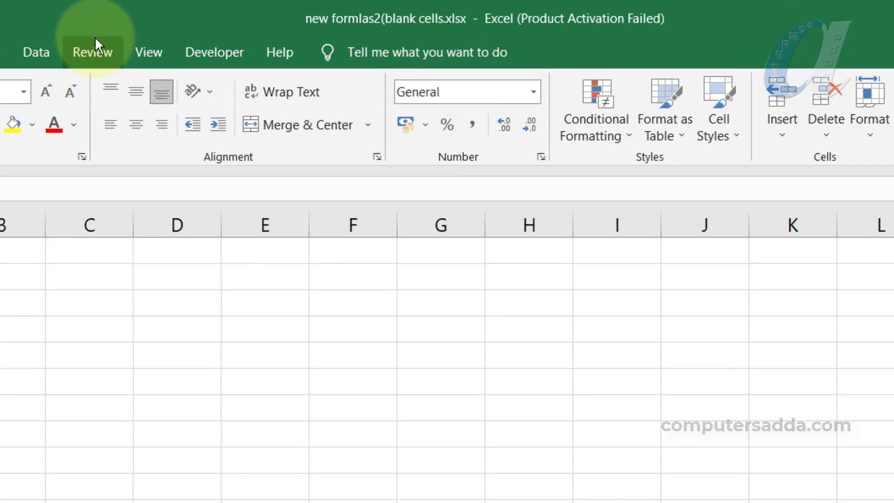
left_click(274, 29)
left_click(775, 93)
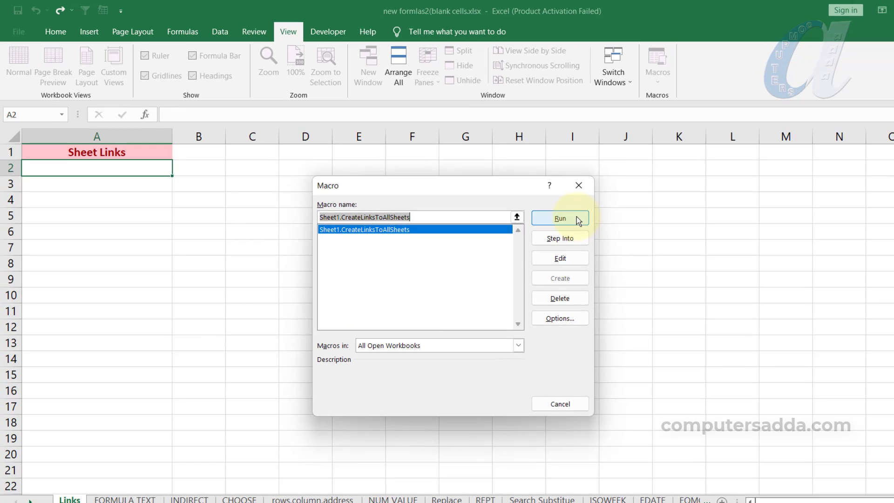
left_click(577, 217)
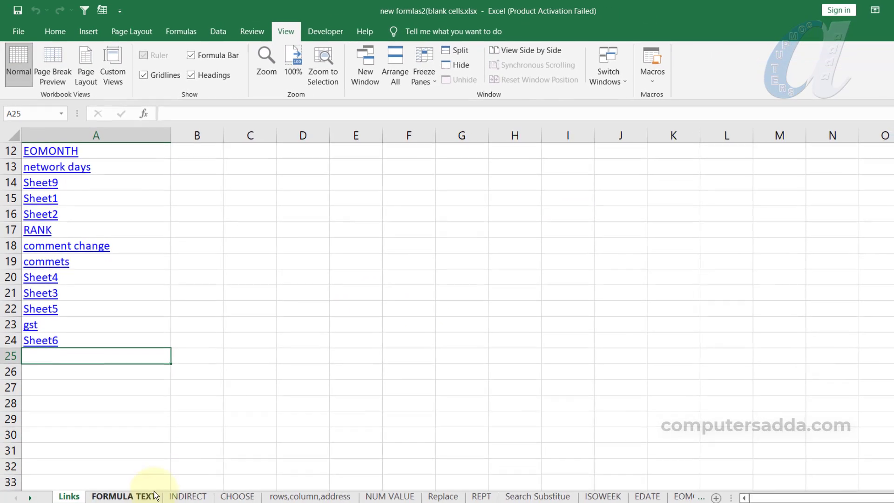
Follow the NUM VALUE link in the Sheet Links list, return to the Links sheet and follow the RANK link
scroll(85, 379, "up", 4)
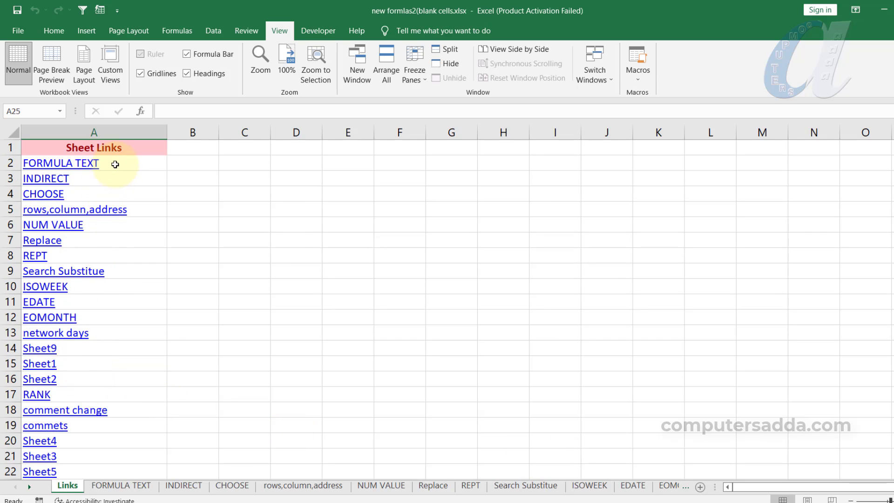
left_click(44, 229)
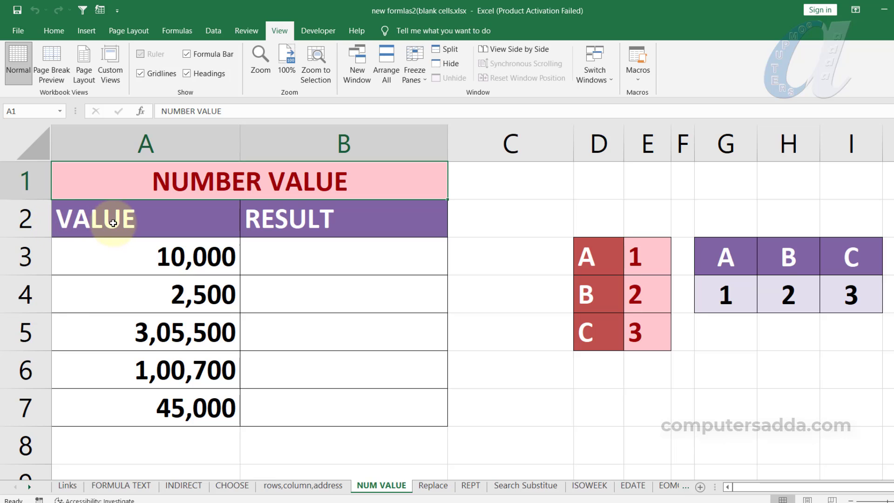
left_click(67, 485)
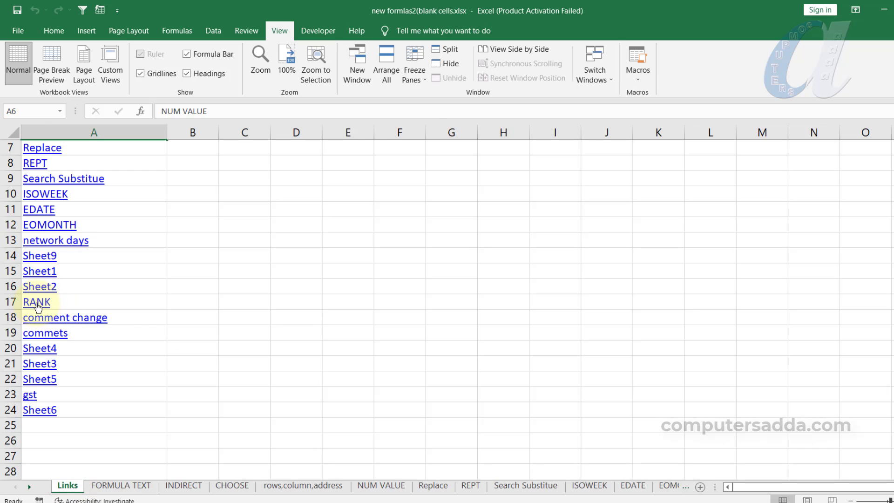
left_click(37, 303)
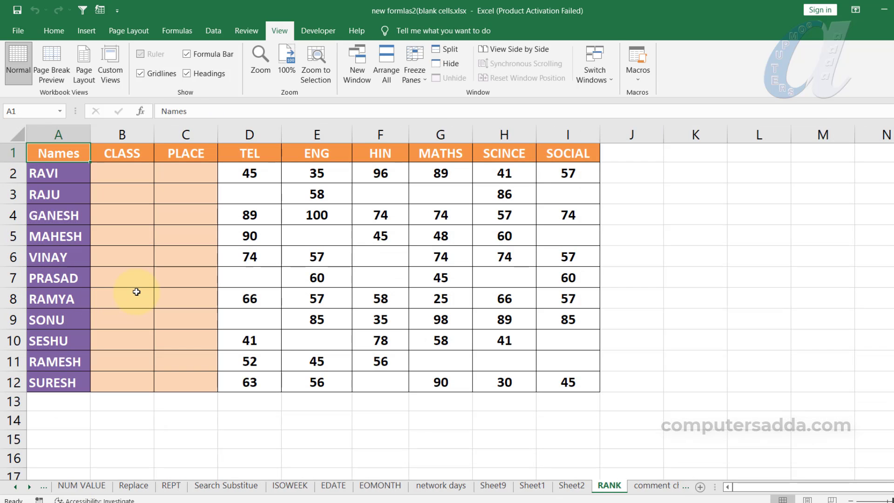